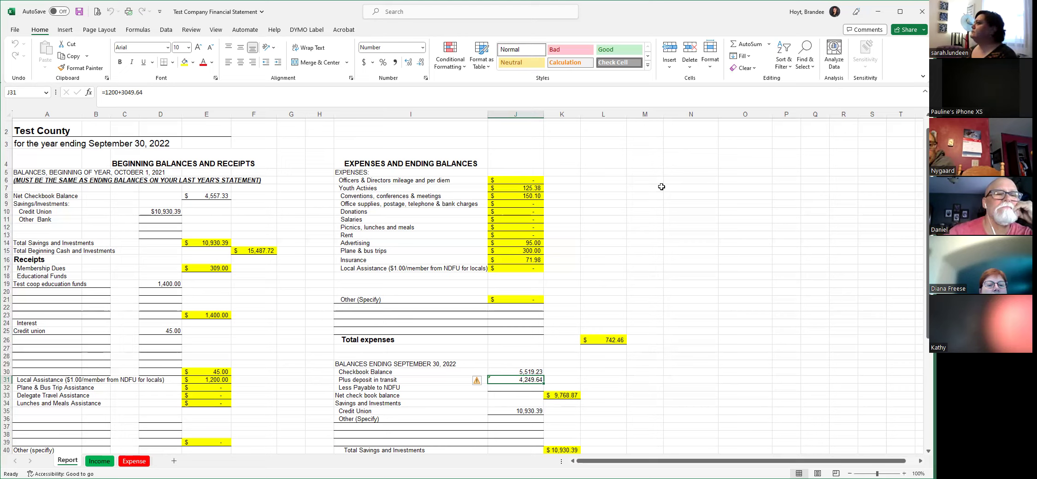
Look over the balances, receipts and expenses on the Report sheet and open the Income sheet.
scroll(339, 256, "up", 1)
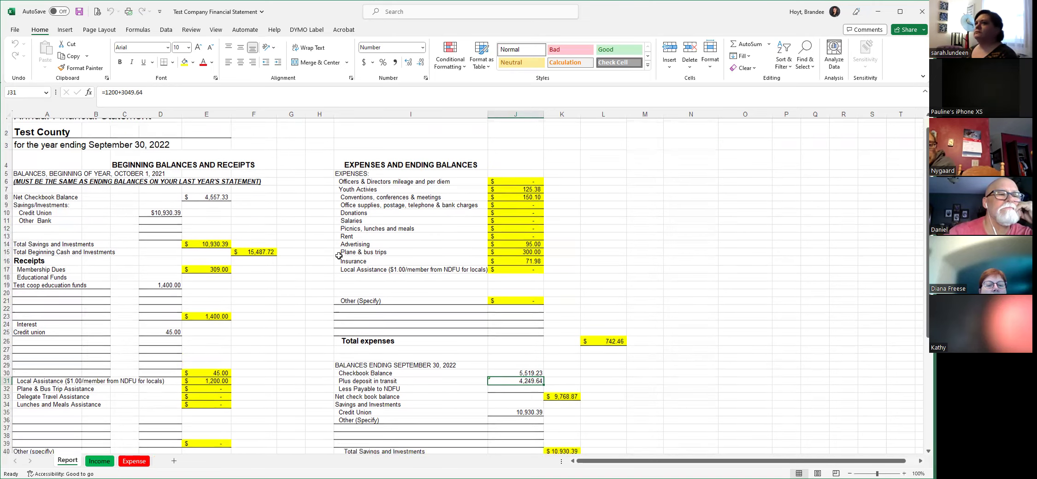
scroll(339, 256, "down", 1)
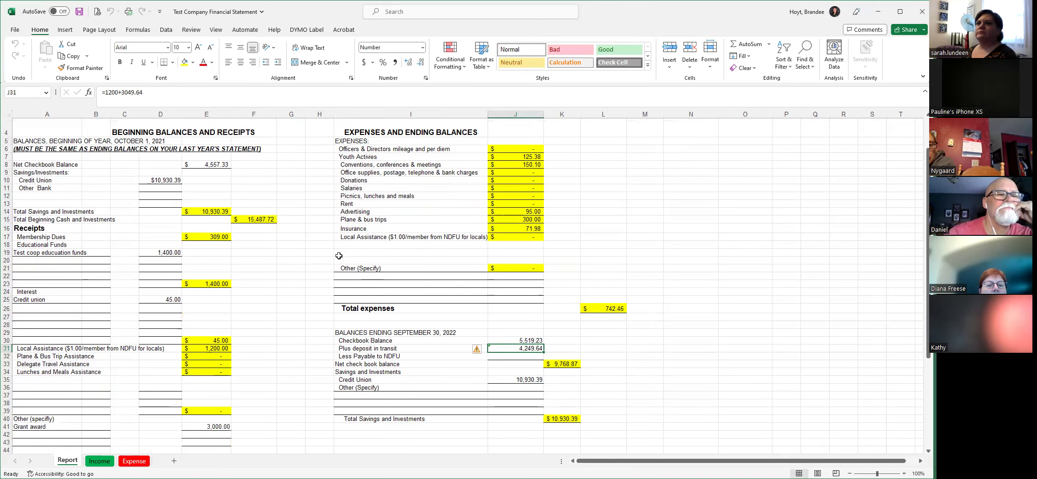
left_click(99, 461)
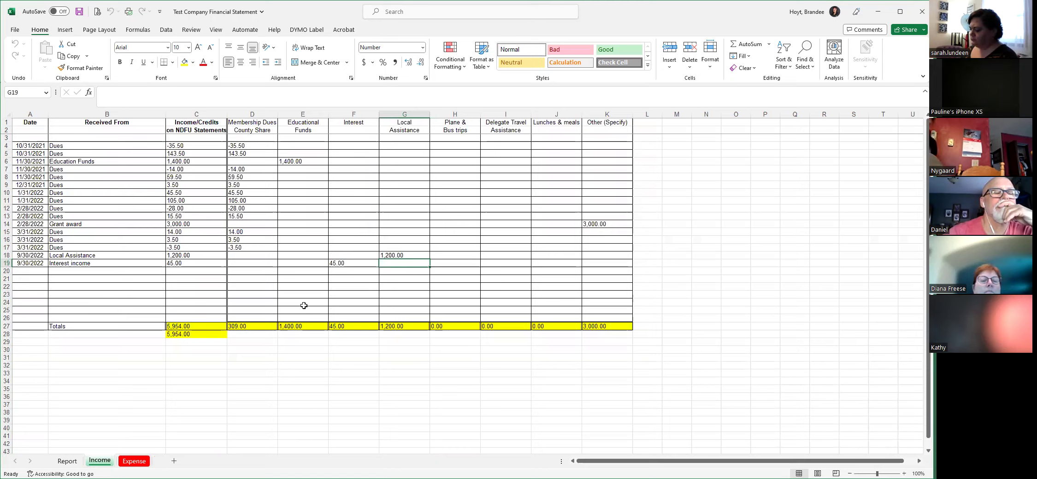
left_click(206, 148)
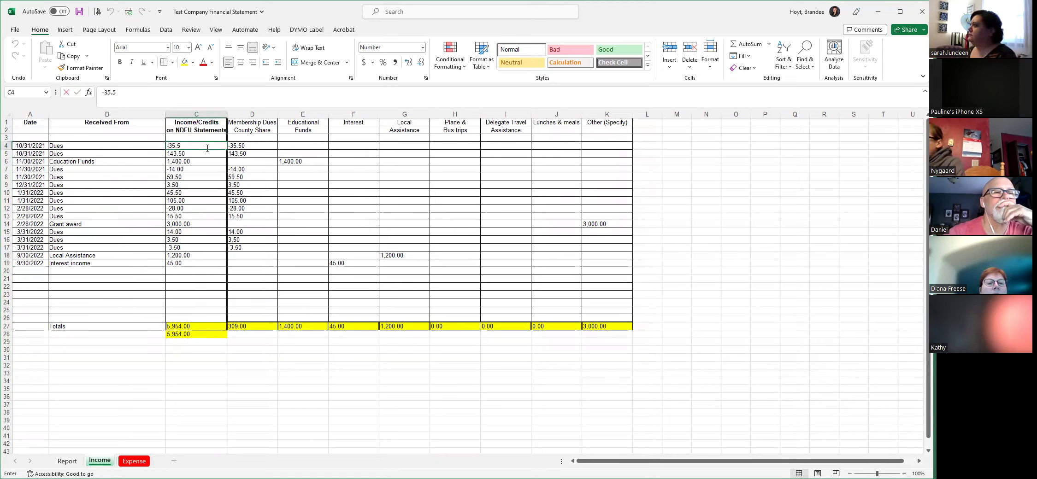
key("BackSpace")
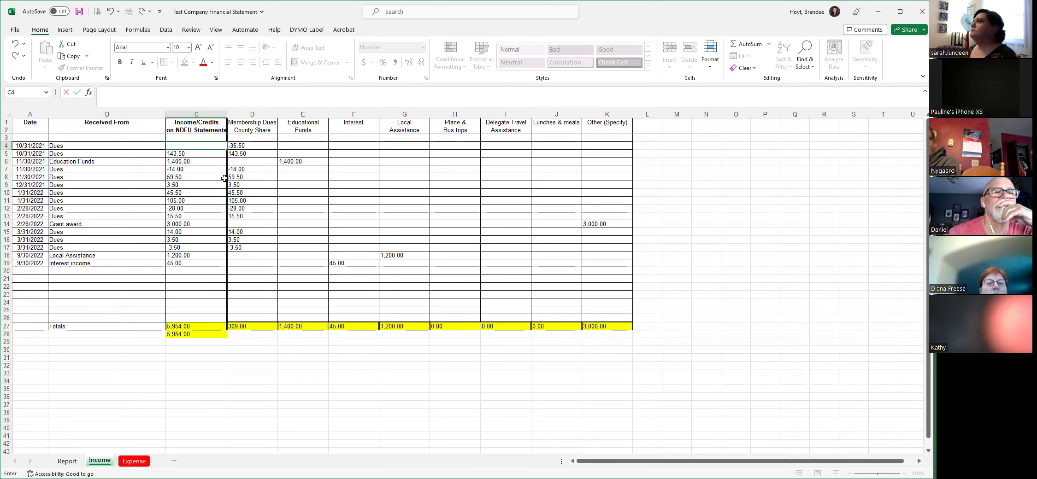
key("Escape")
Compare the Membership Dues County Share entries and total on the Income sheet with the Membership Dues line on the Report sheet.
left_click(269, 201)
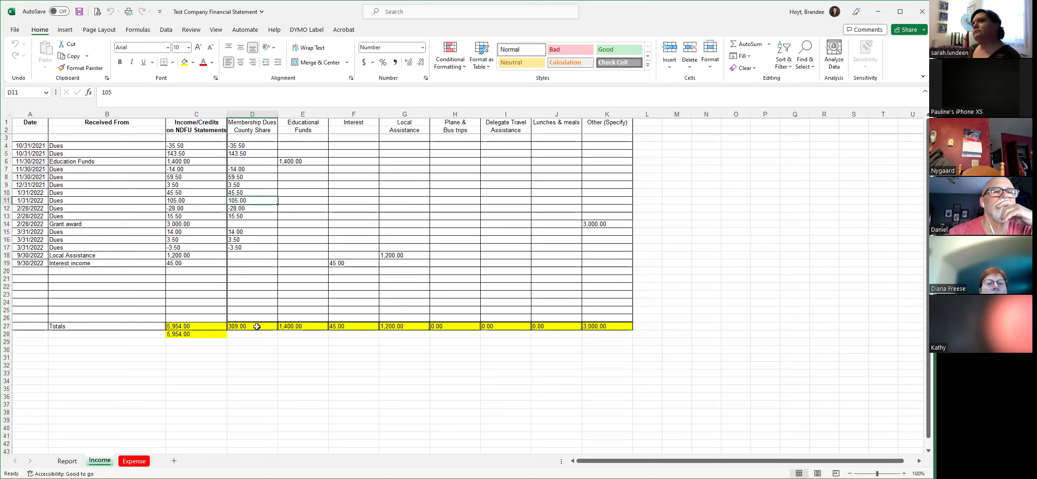
left_click(255, 144)
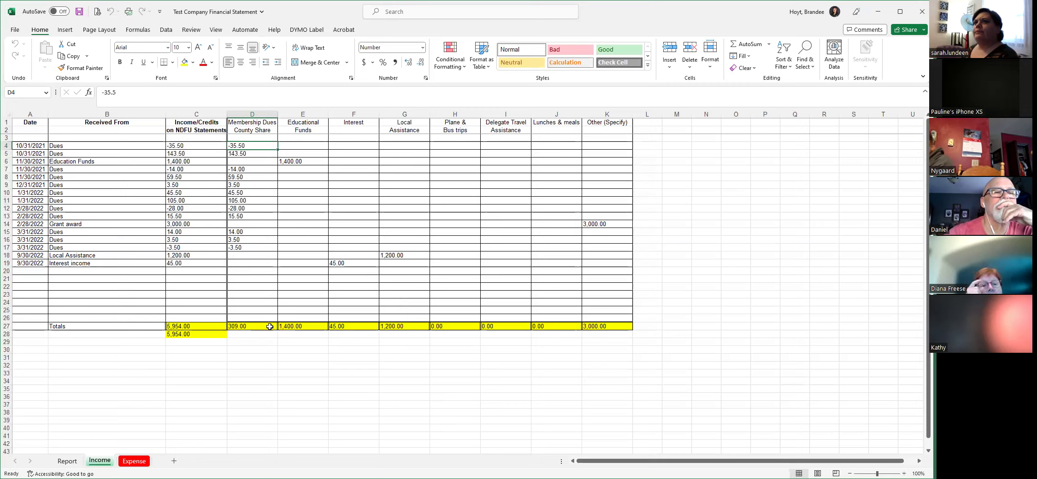
left_click(80, 461)
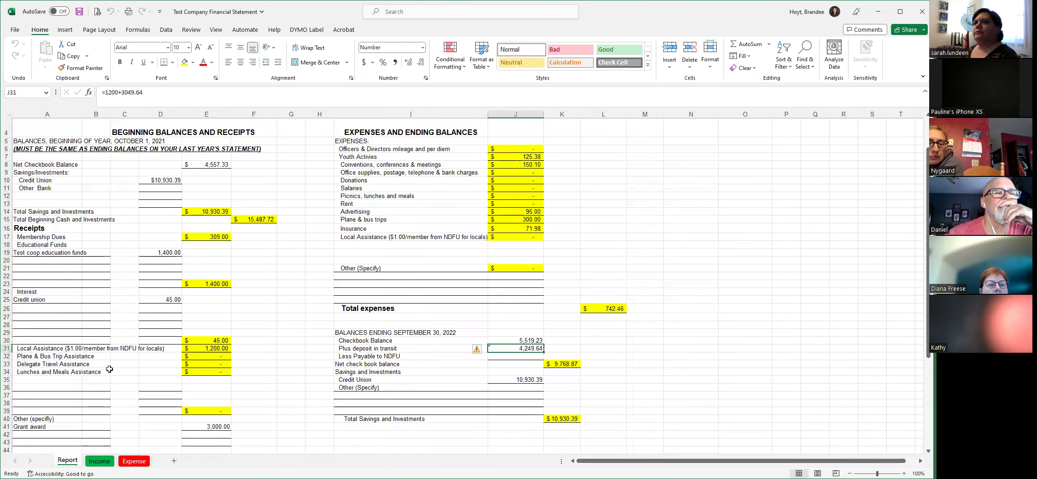
left_click(235, 238)
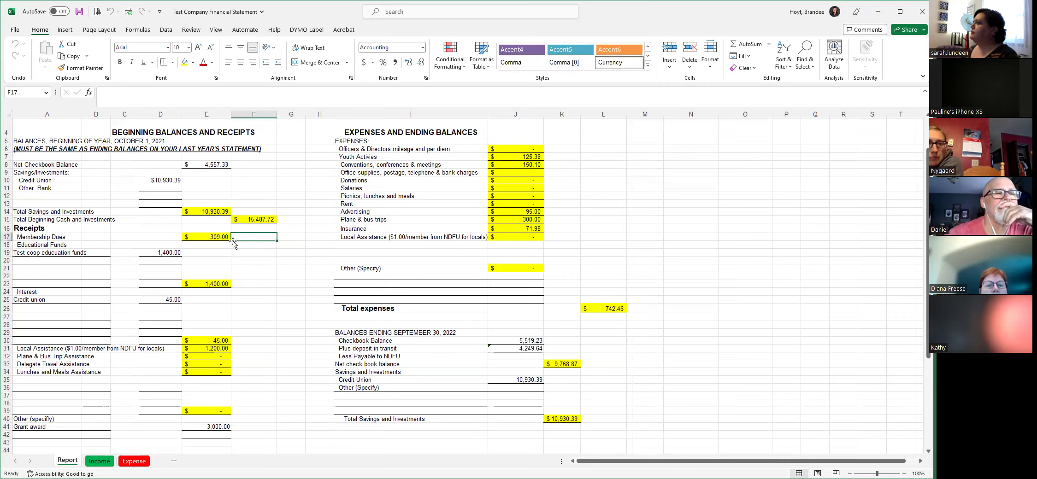
Examine the two October dues entries and the Education Funds row in the Income sheet's Membership Dues County Share column.
left_click(100, 462)
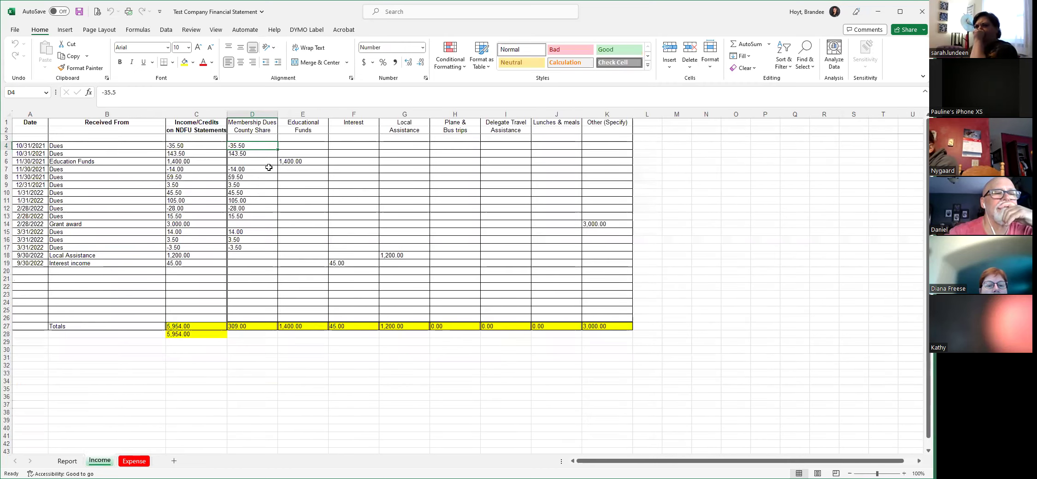
left_click(256, 154)
left_click(256, 164)
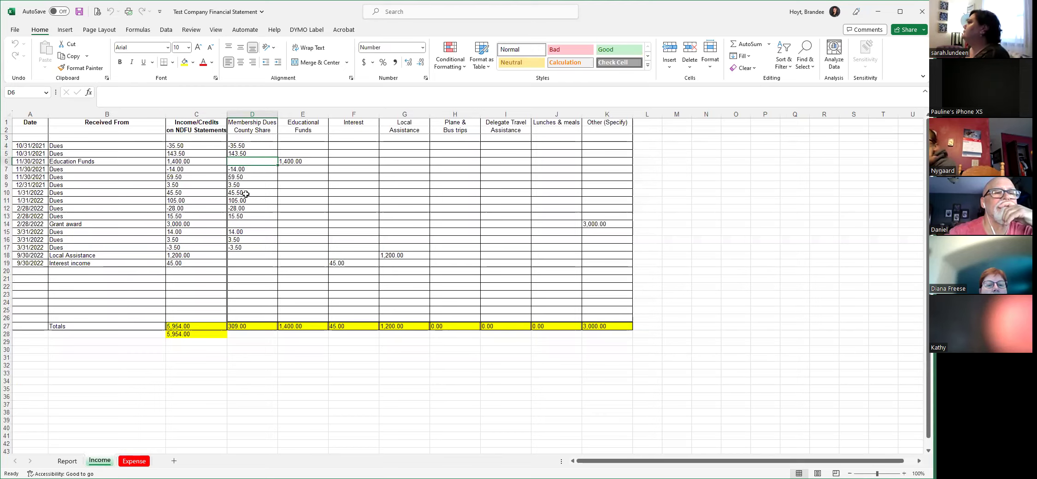
scroll(246, 194, "down", 1)
scroll(255, 173, "up", 1)
left_click(258, 146)
left_click(261, 151, "shift")
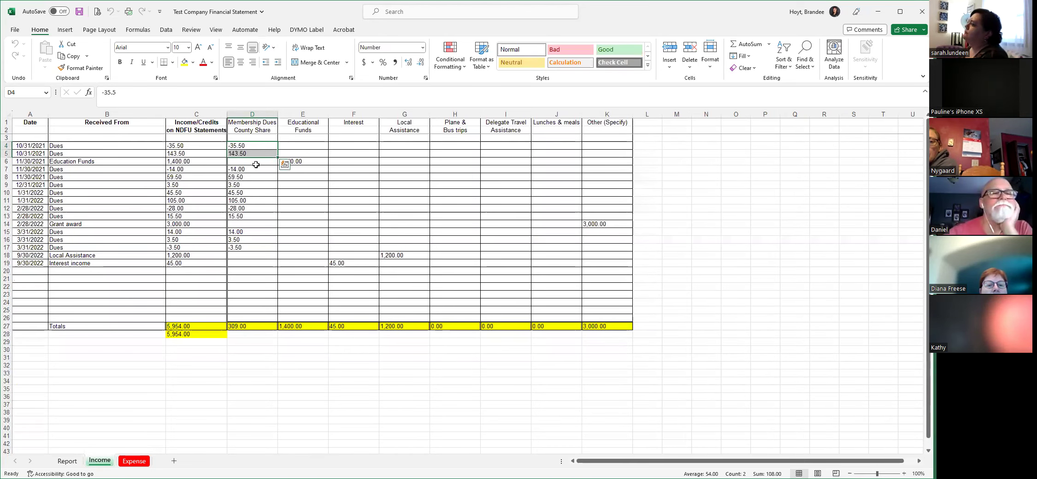
left_click(262, 160)
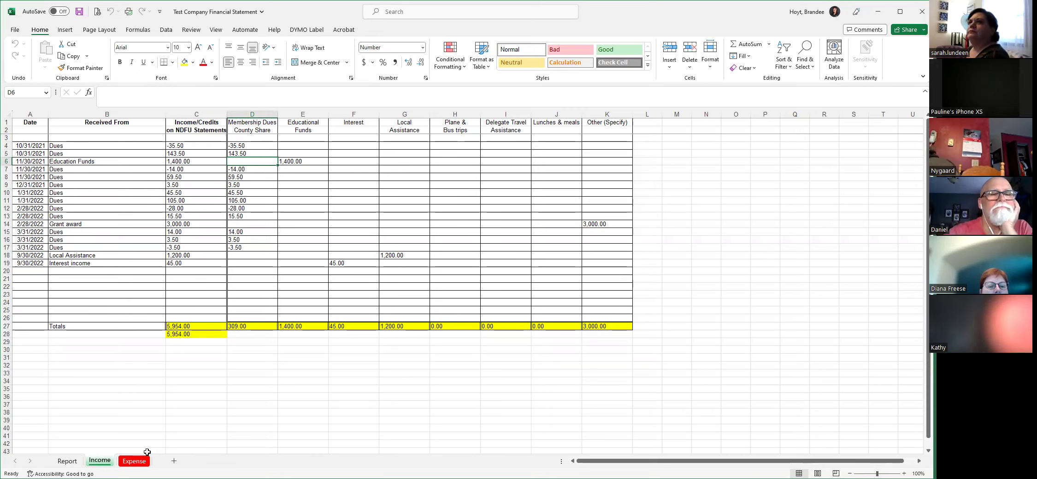
Examine how the youth postcard mailing, annual meeting post cards and youth bus trip are categorized on the Expense sheet.
left_click(136, 461)
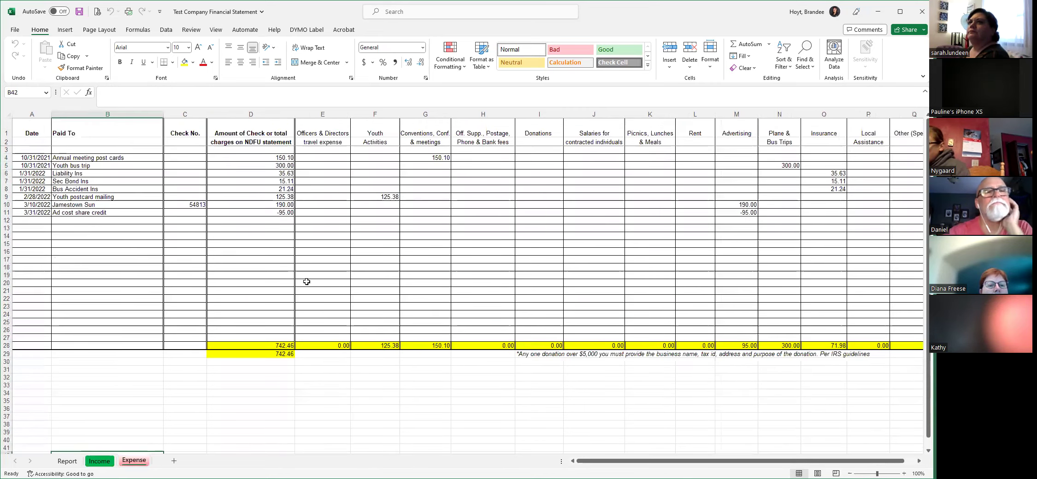
left_click(379, 197)
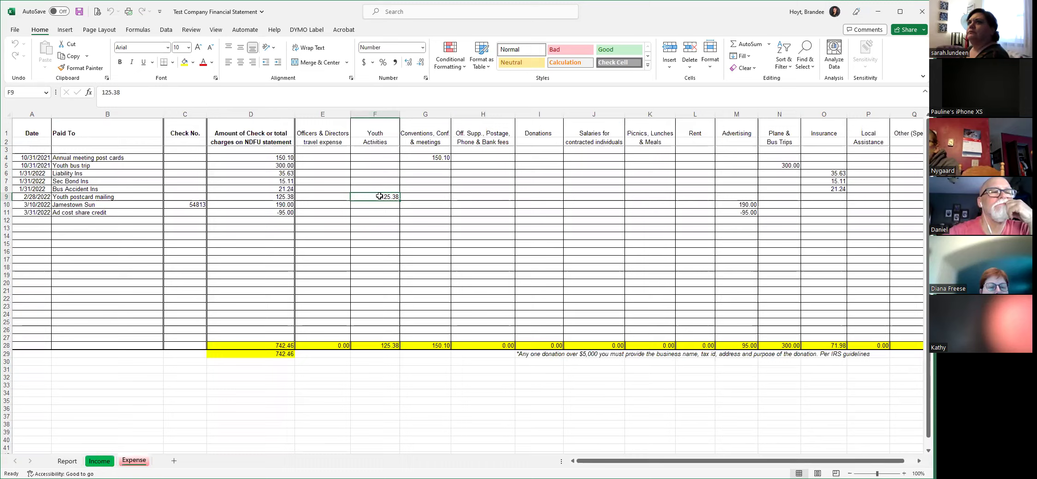
left_click(424, 196)
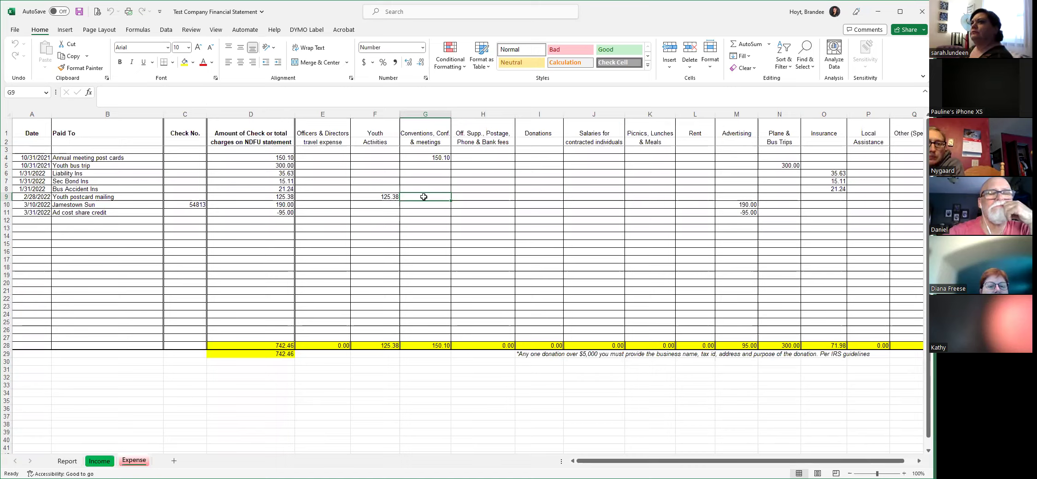
left_click(434, 164)
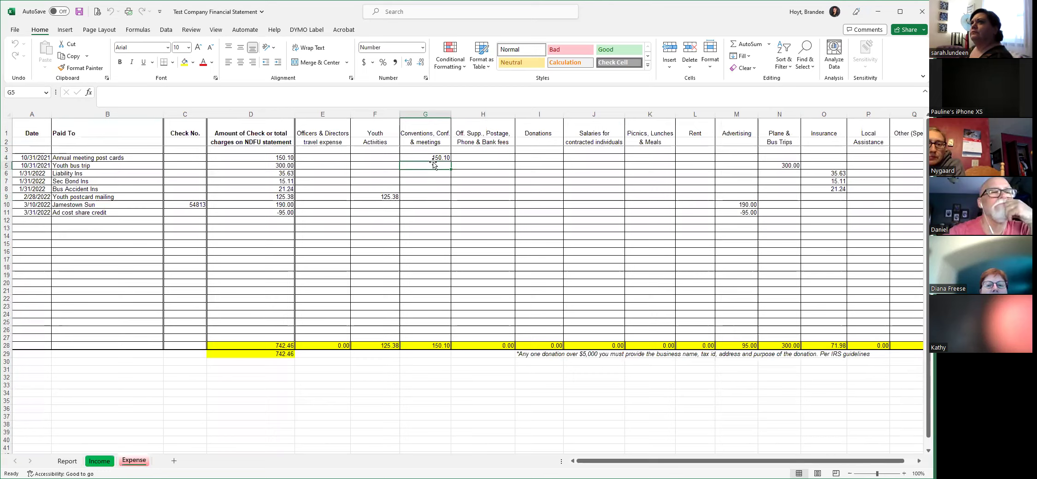
left_click(434, 161)
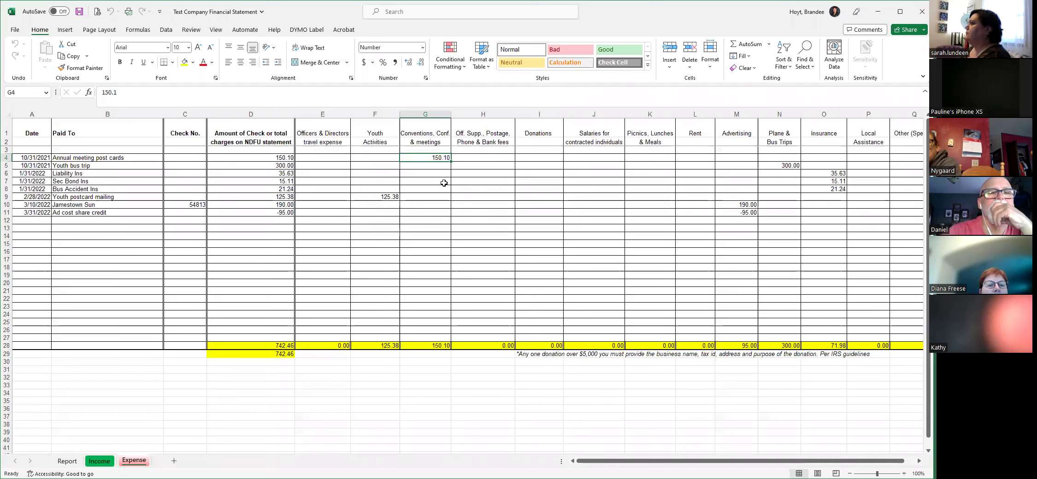
left_click(90, 465)
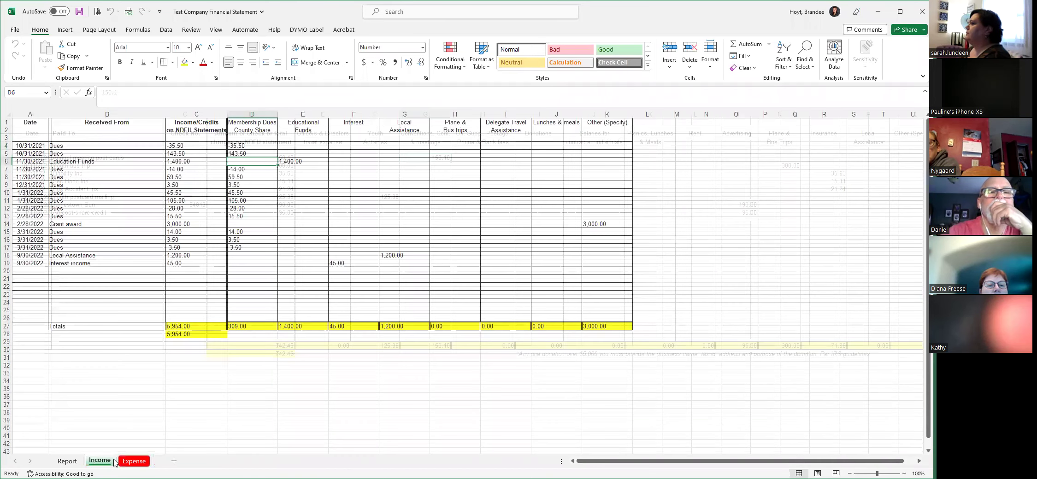
left_click(137, 463)
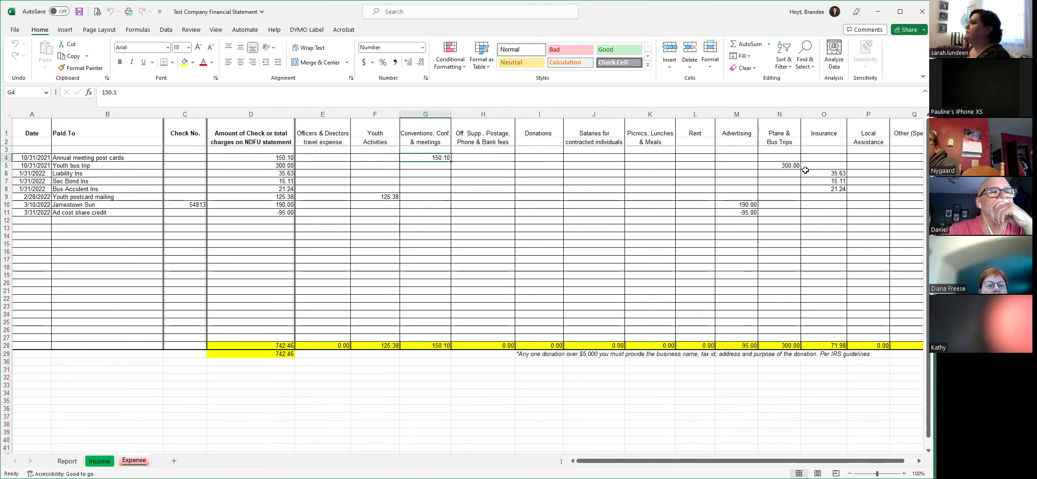
left_click(787, 165)
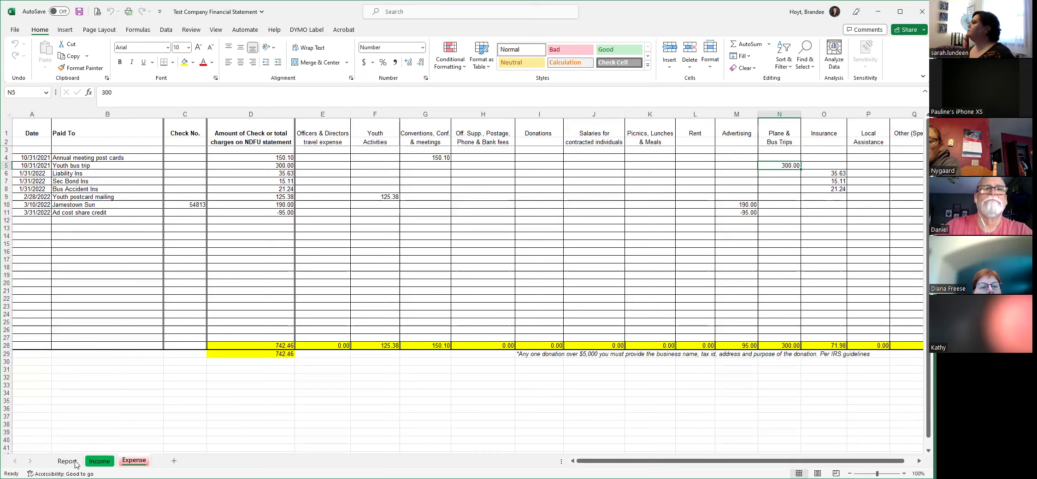
Examine the Education Funds entry and the November to February dues entries on the Income sheet.
left_click(98, 464)
left_click(318, 161)
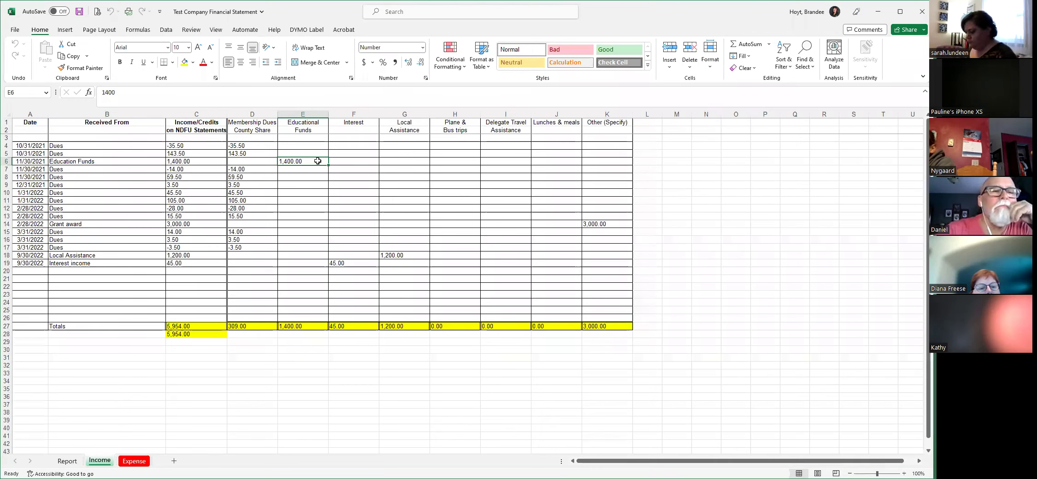
left_click(250, 172)
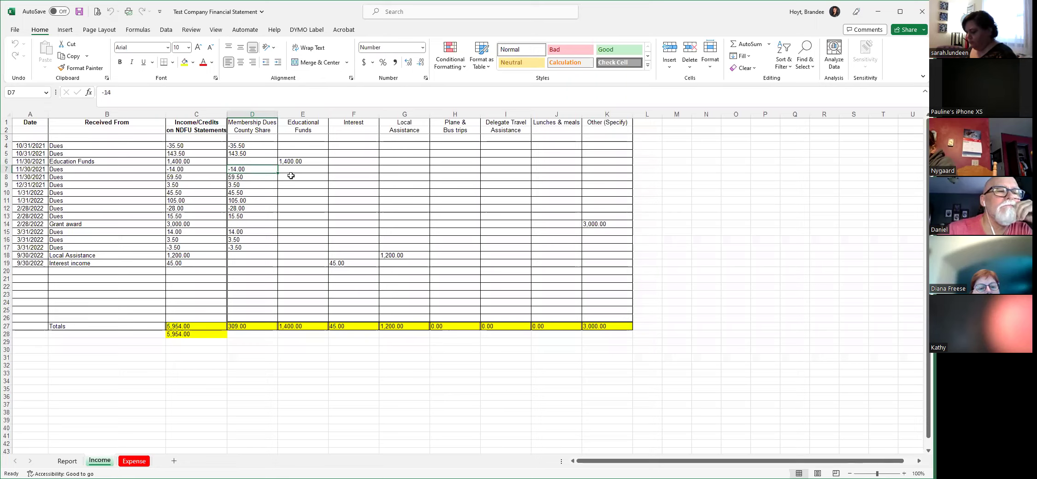
left_click(257, 175)
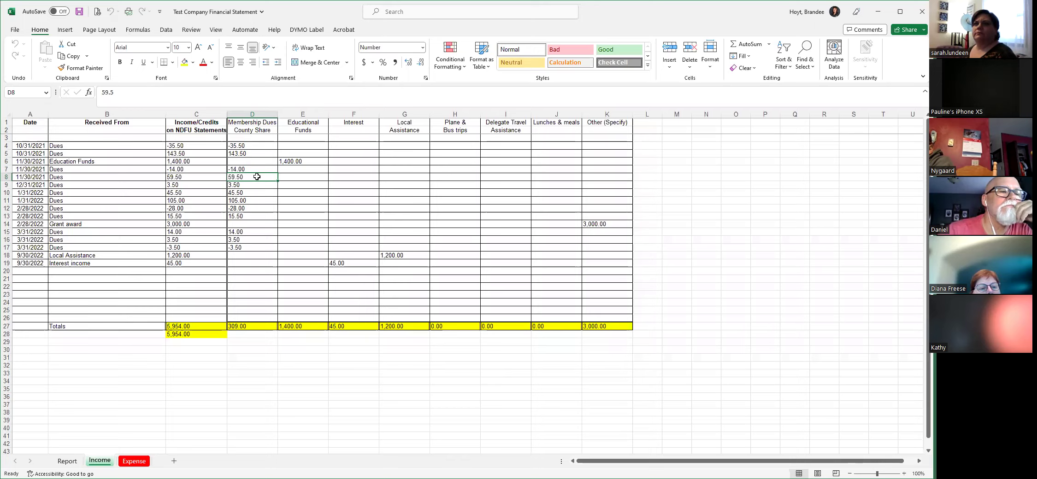
left_click(254, 187)
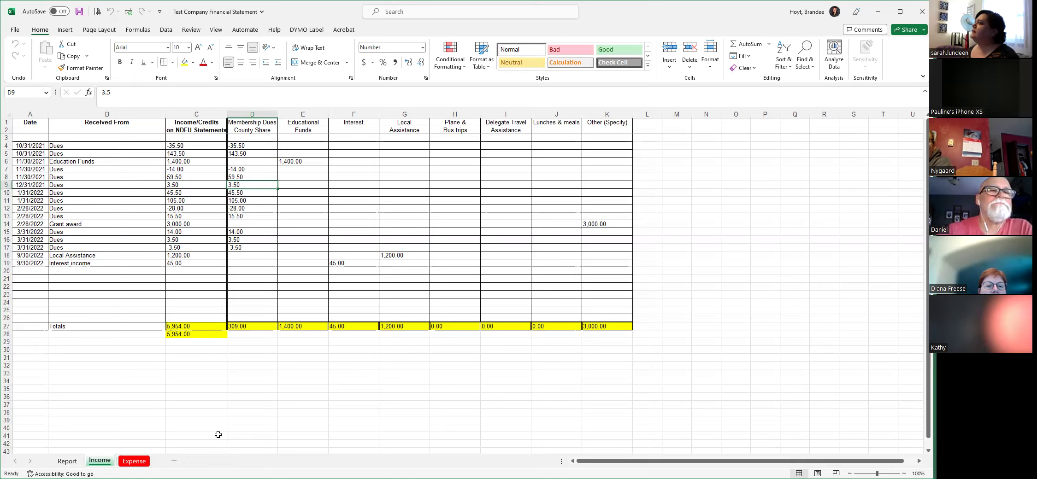
left_click(266, 193)
left_click(262, 209)
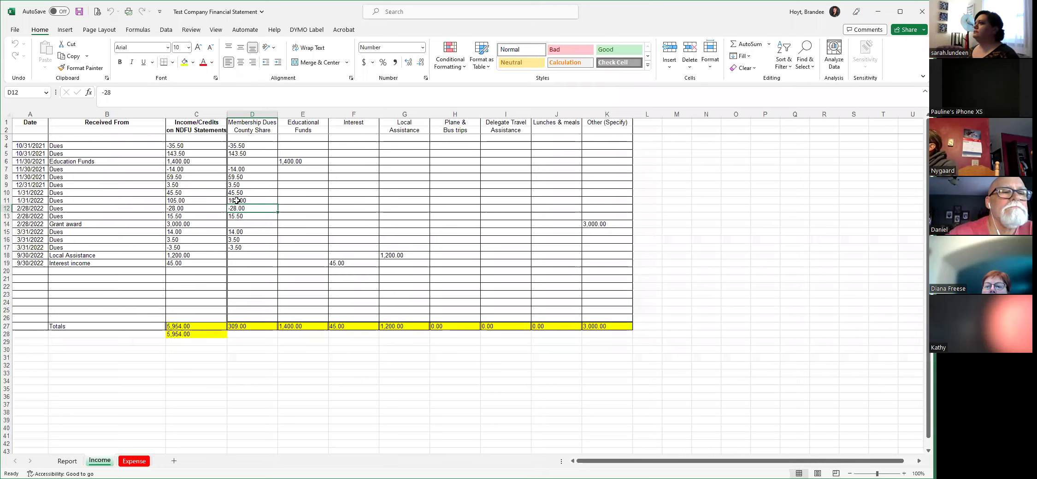
Examine the January insurance charges and the February youth postcard mailing under their categories on the Expense sheet.
left_click(130, 463)
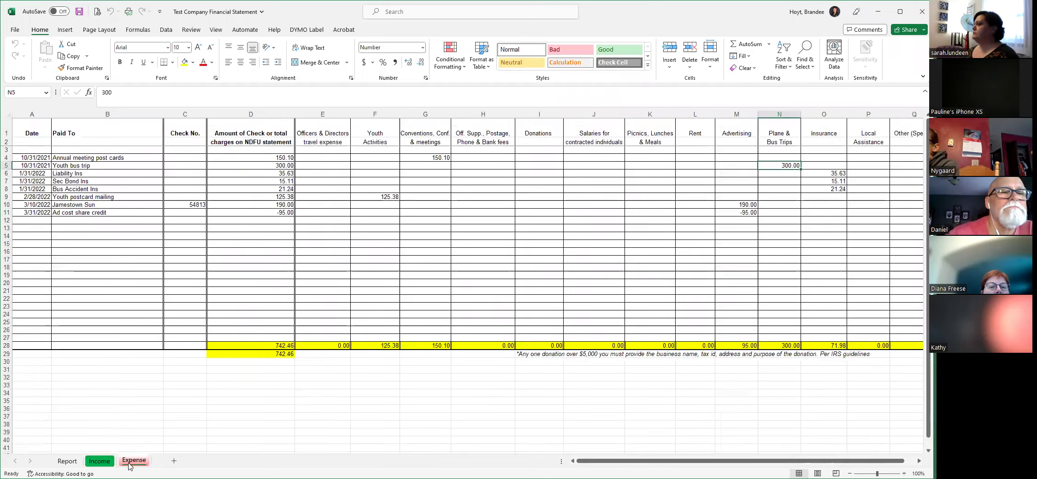
left_click(843, 173)
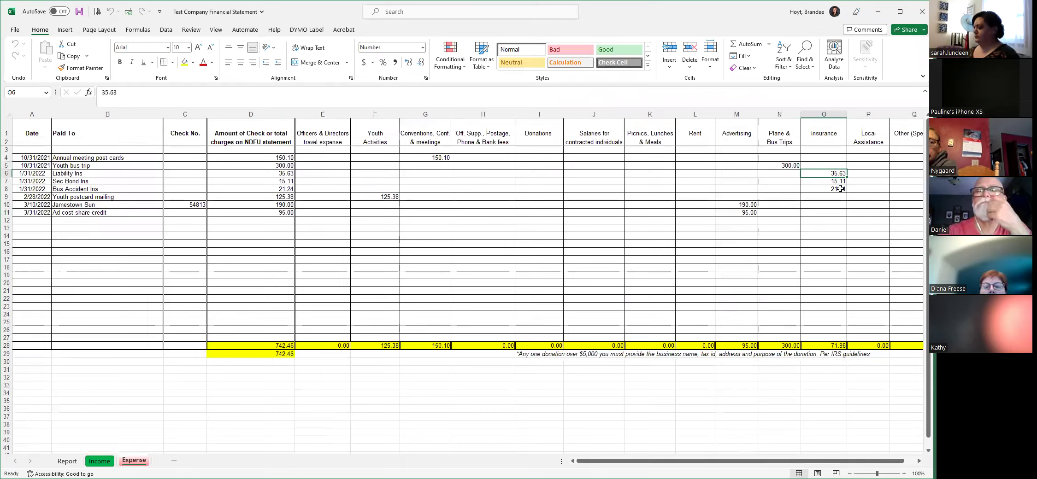
left_click(100, 461)
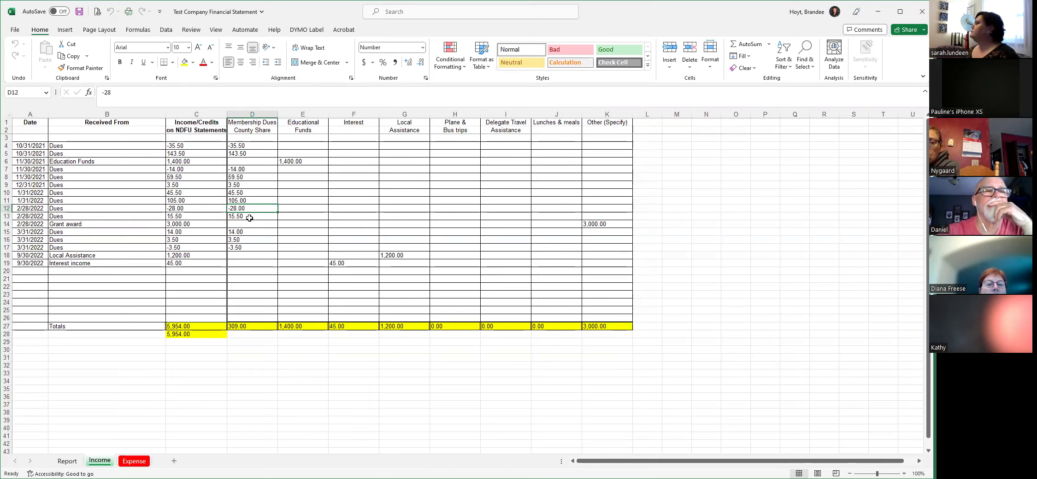
left_click(134, 461)
left_click(270, 195)
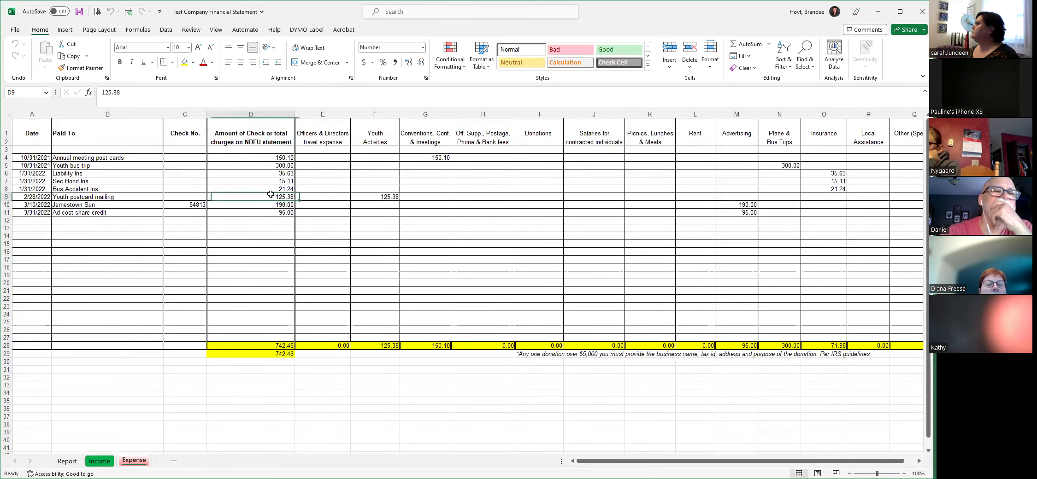
left_click(364, 200)
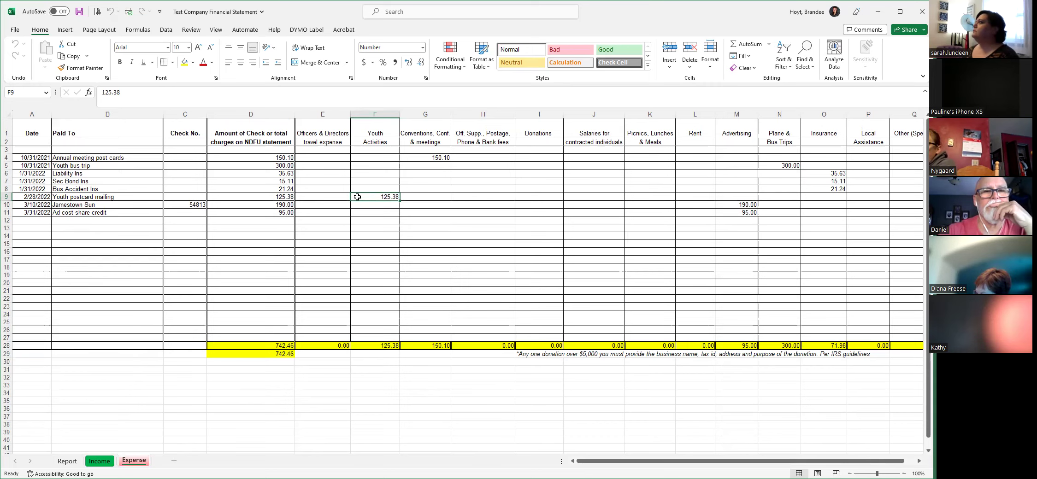
Examine the second February dues entry and how the grant award is categorized under Other (Specify) on the Income sheet.
left_click(108, 461)
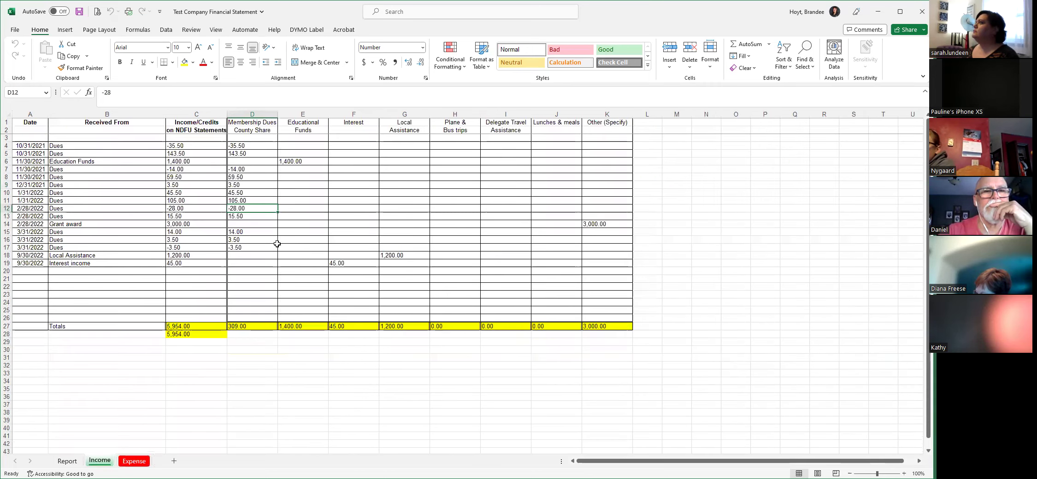
key("Down")
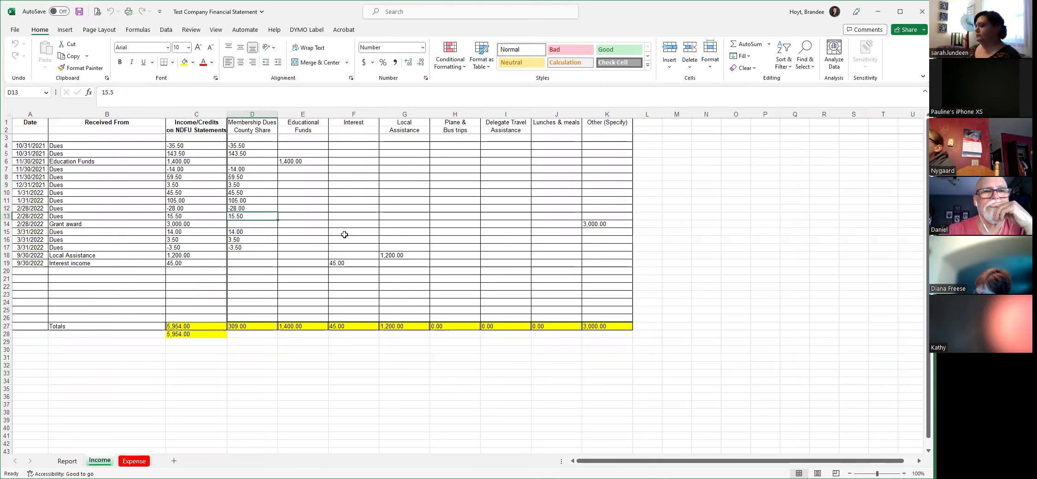
key("Down")
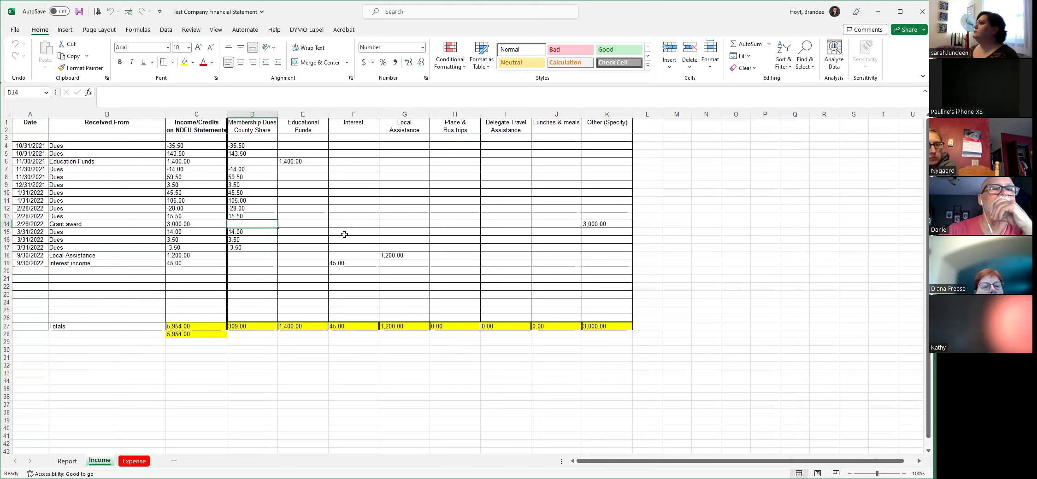
key("Right")
key("Right")
key("Right")
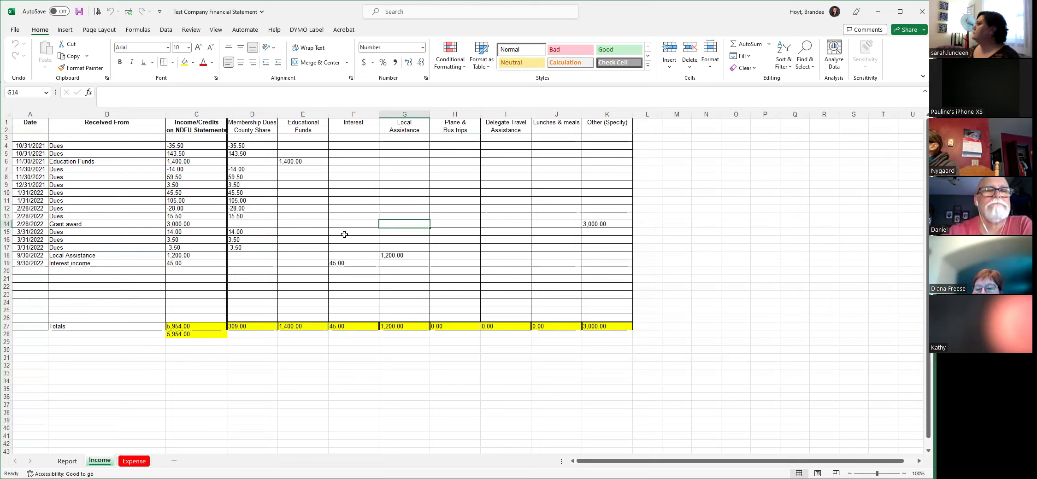
key("Right")
key("Right")
key("Right")
key("Right")
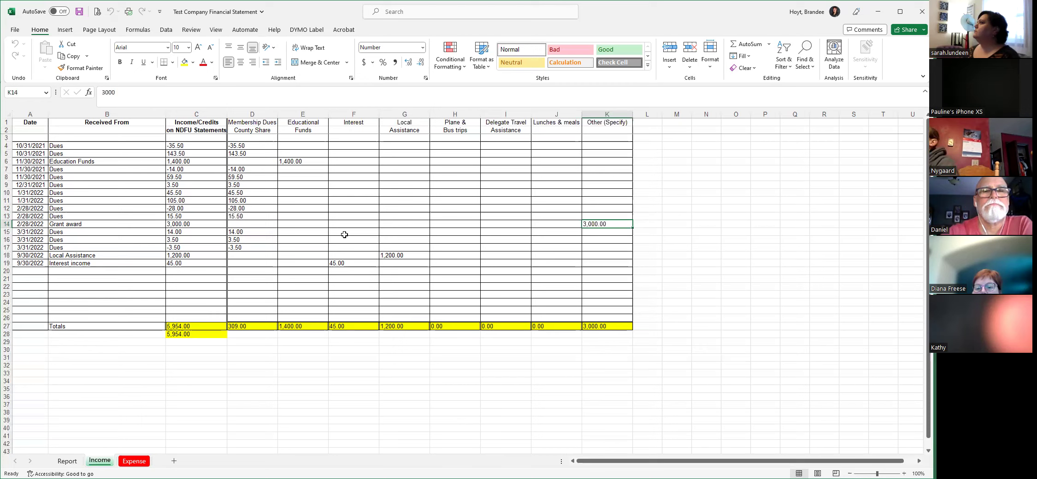
Check where the grant award is listed among the receipts on the Report sheet.
left_click(69, 461)
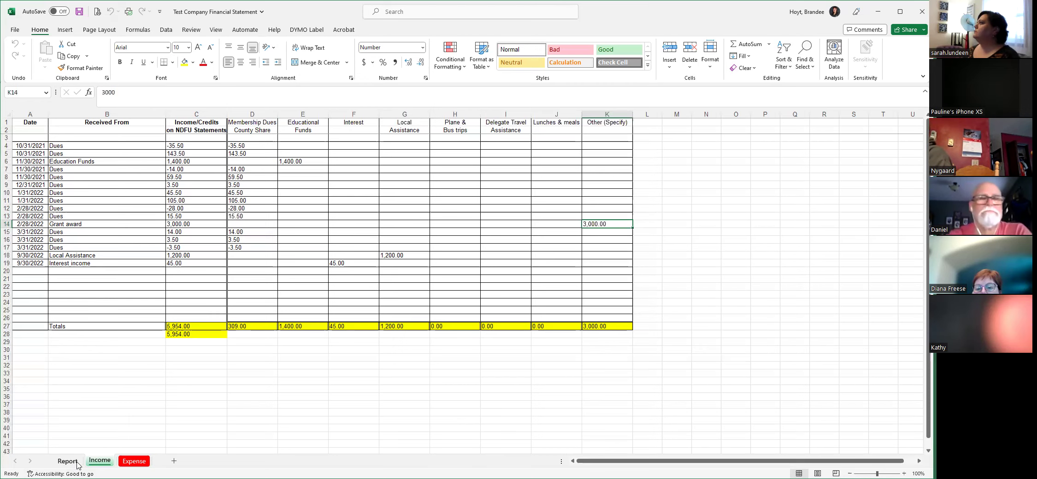
scroll(244, 399, "up", 1)
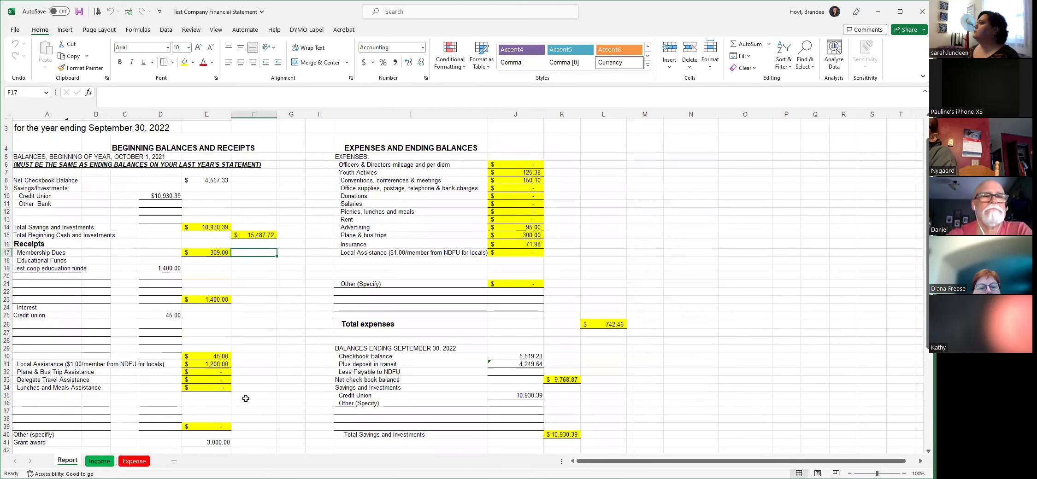
scroll(246, 398, "down", 1)
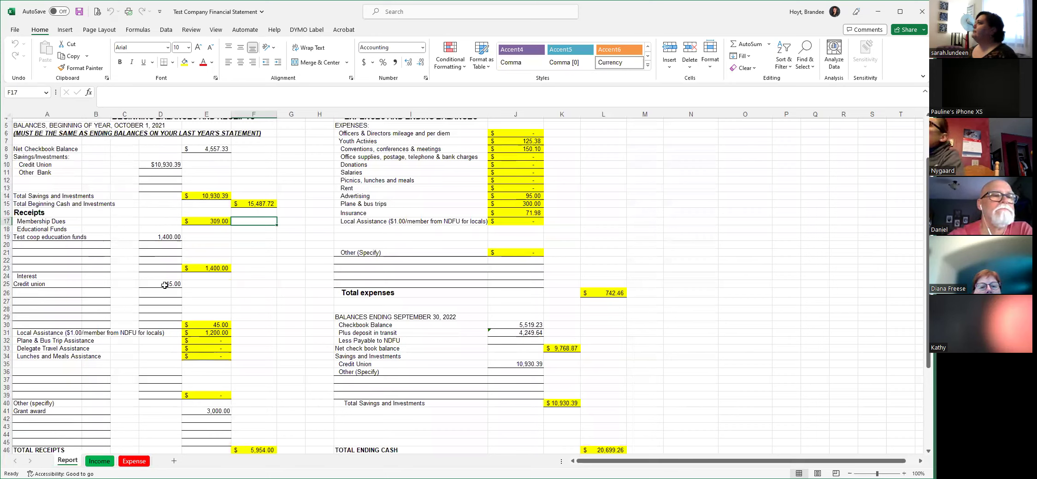
Examine the interest income entry on the Income sheet and the Local Assistance receipt on the Report sheet.
left_click(99, 461)
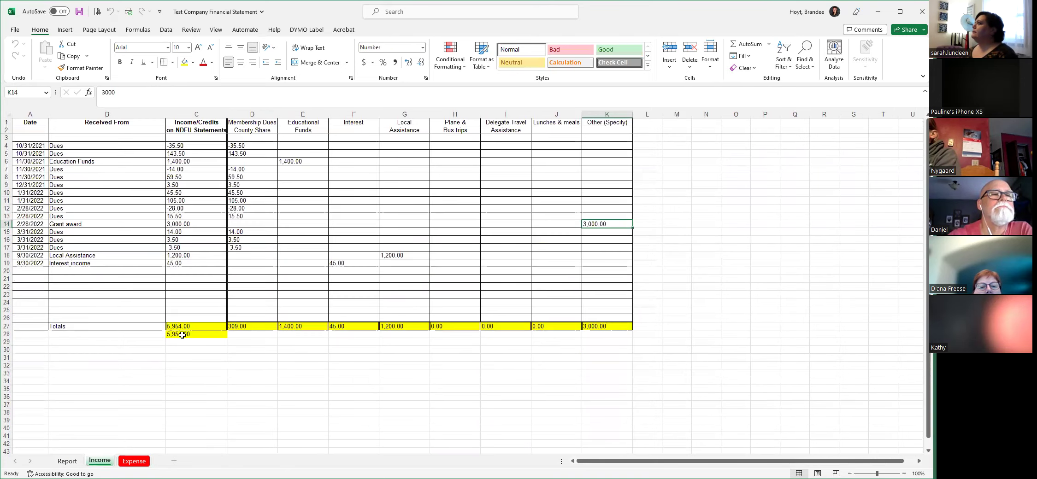
left_click(357, 265)
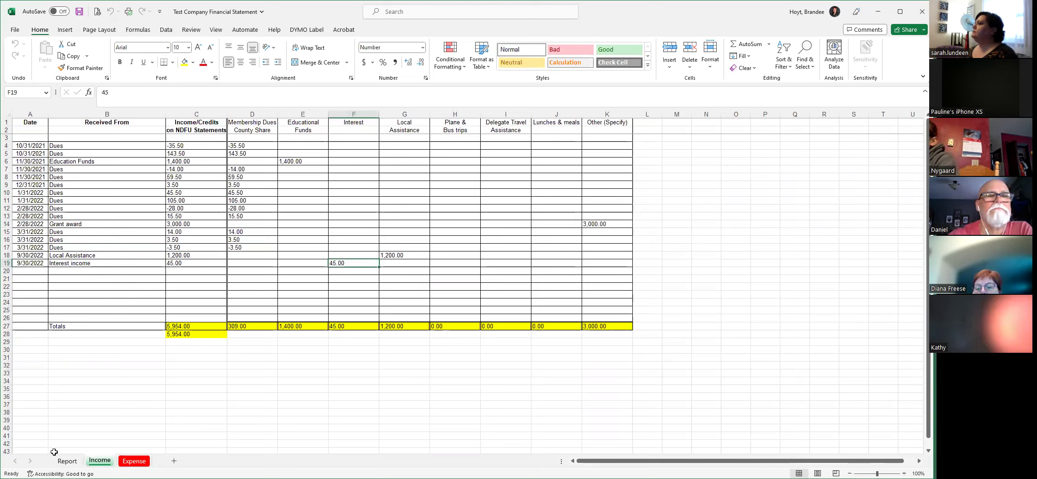
left_click(70, 463)
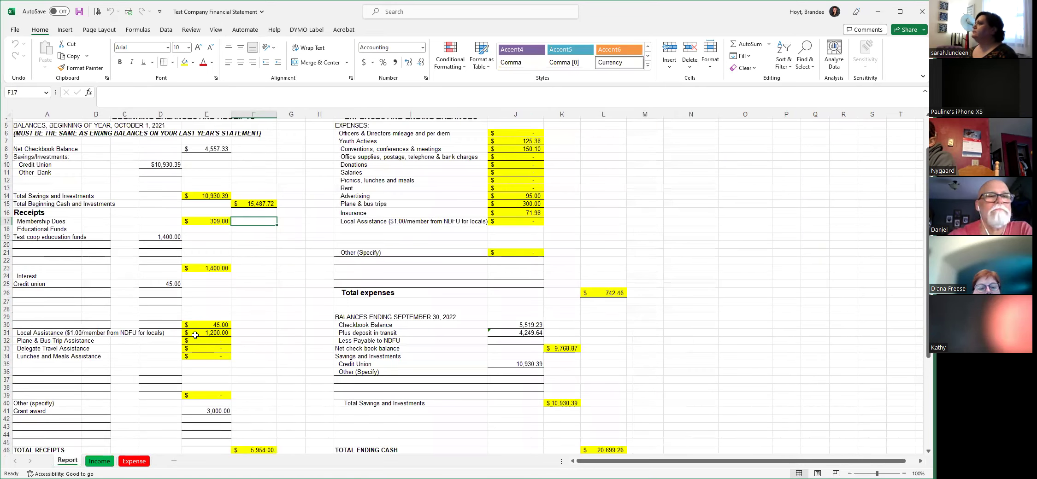
scroll(182, 389, "down", 2)
left_click(229, 300)
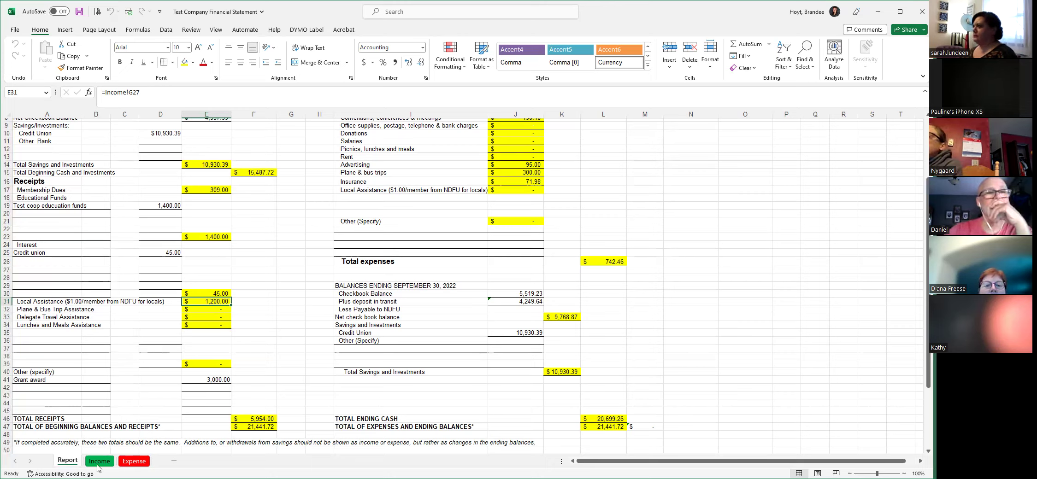
Examine the ad cost share credit and its Advertising category on the Expense sheet.
key("ctrl+Page_Down")
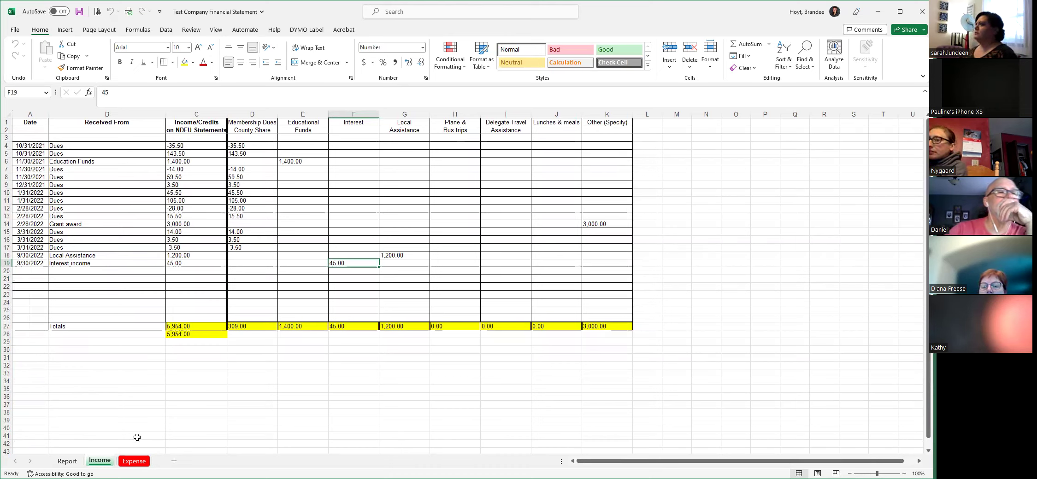
left_click(134, 462)
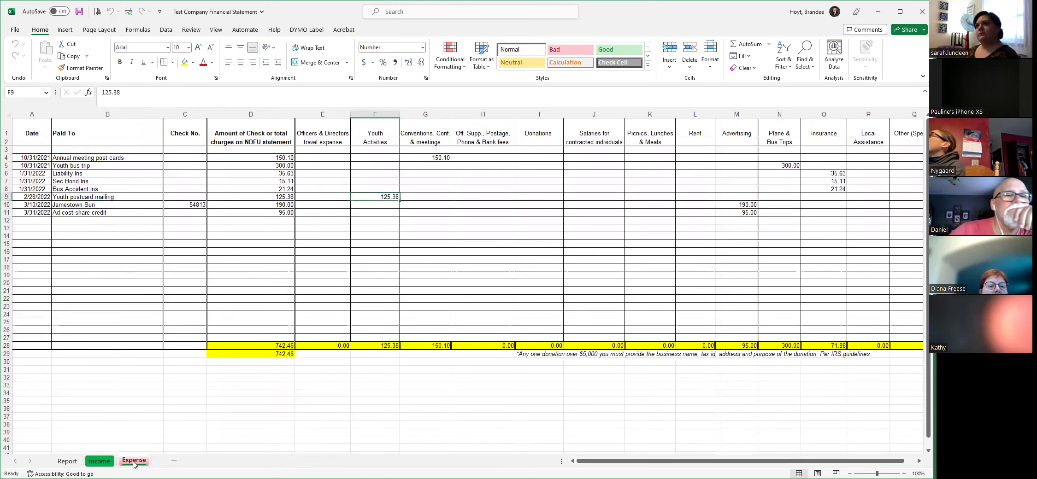
left_click(123, 214)
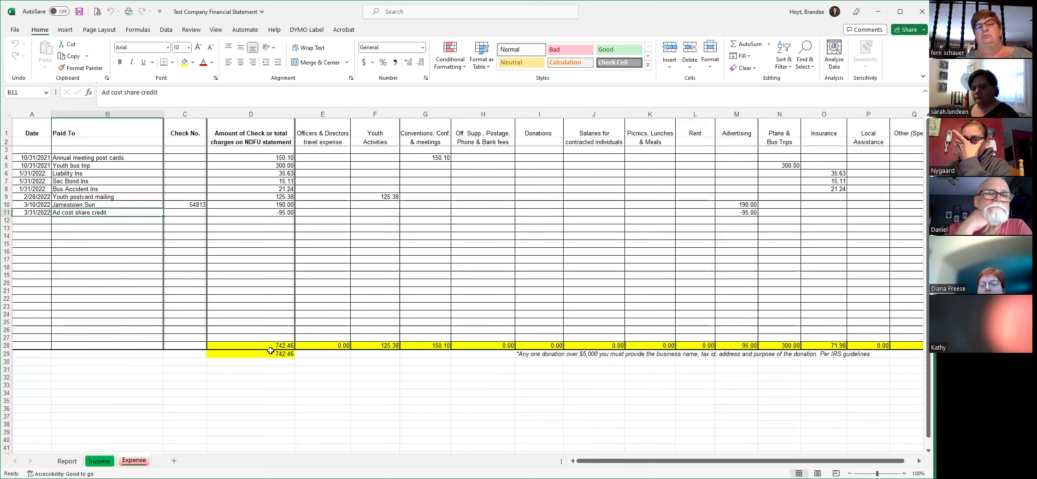
Compare the Income sheet's overall total with the Total Receipts amount on the Report sheet.
left_click(106, 462)
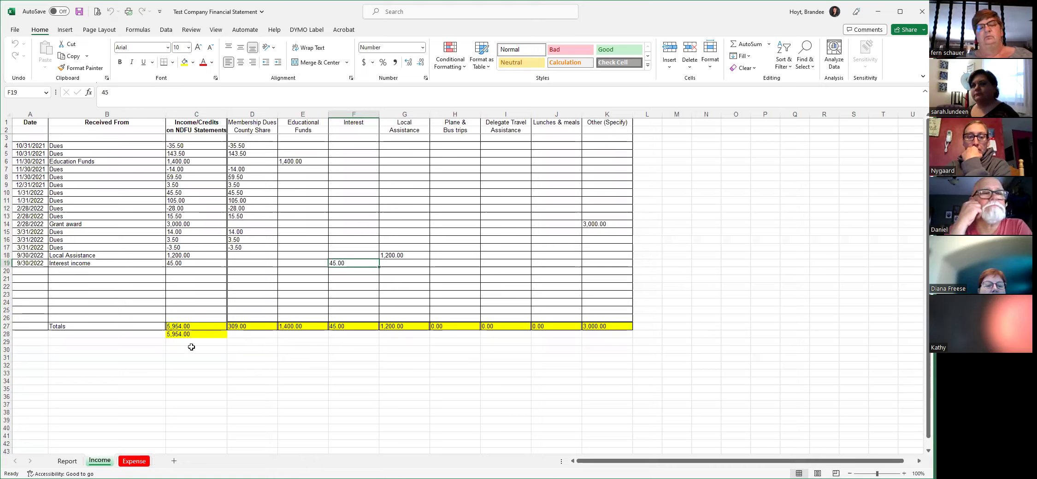
left_click(75, 461)
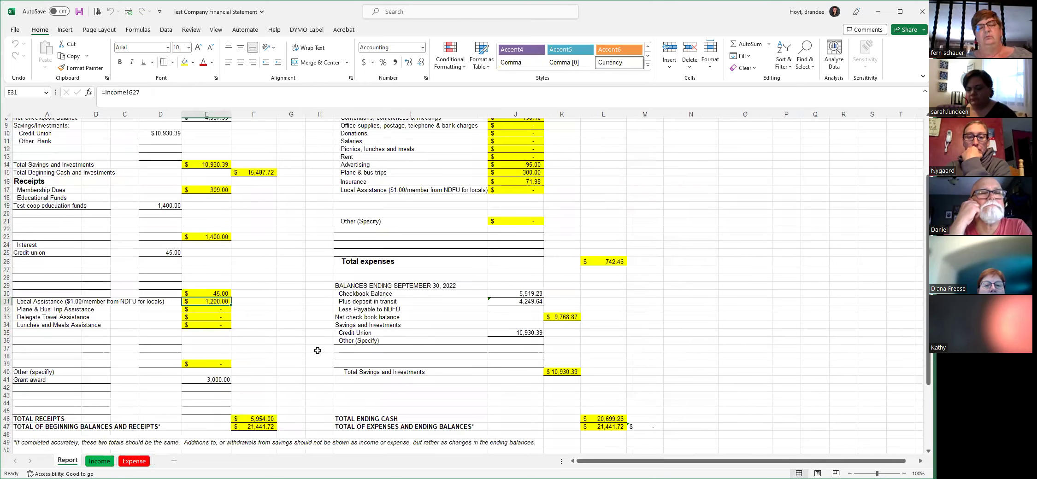
scroll(323, 357, "down", 2)
left_click(245, 373)
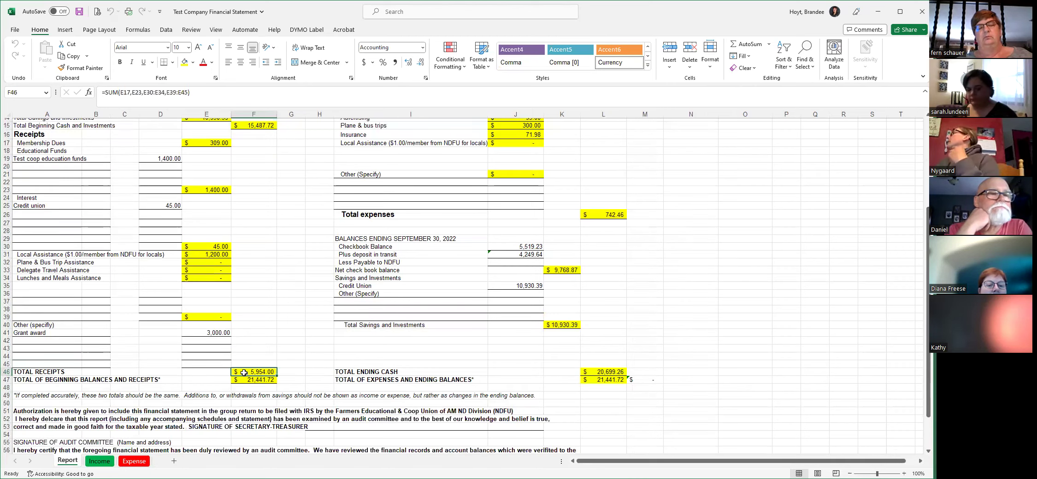
left_click(98, 465)
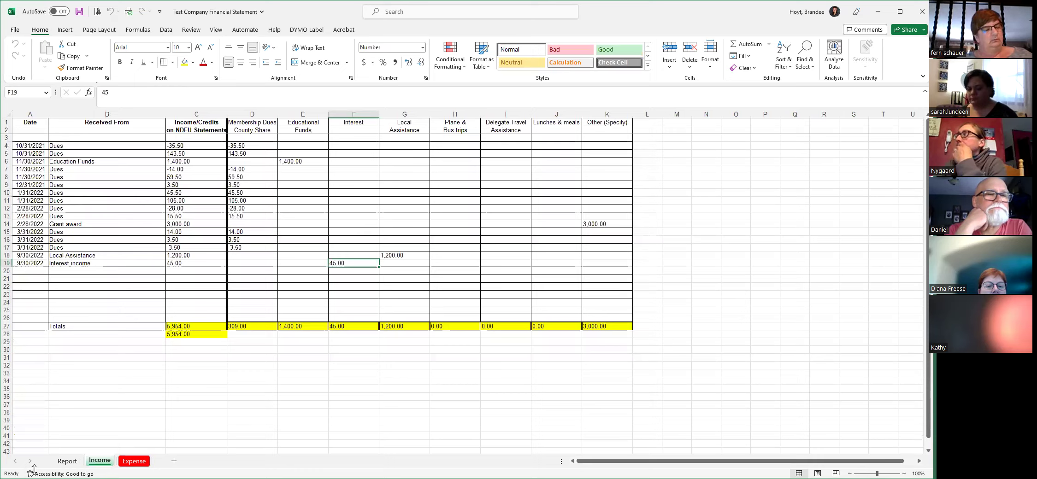
left_click(67, 461)
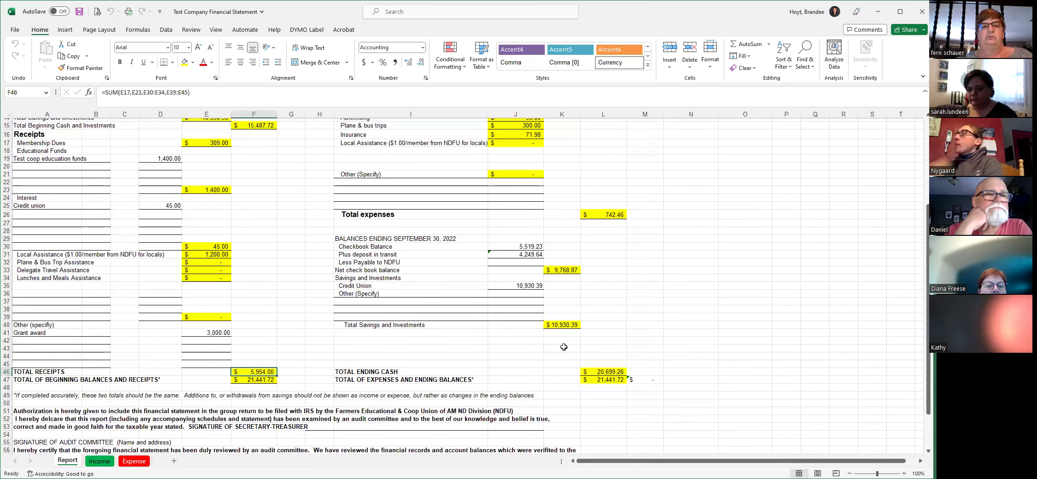
Check the Report's Total Ending Cash formula and compare its Total expenses with the Expense sheet's total.
left_click(618, 373)
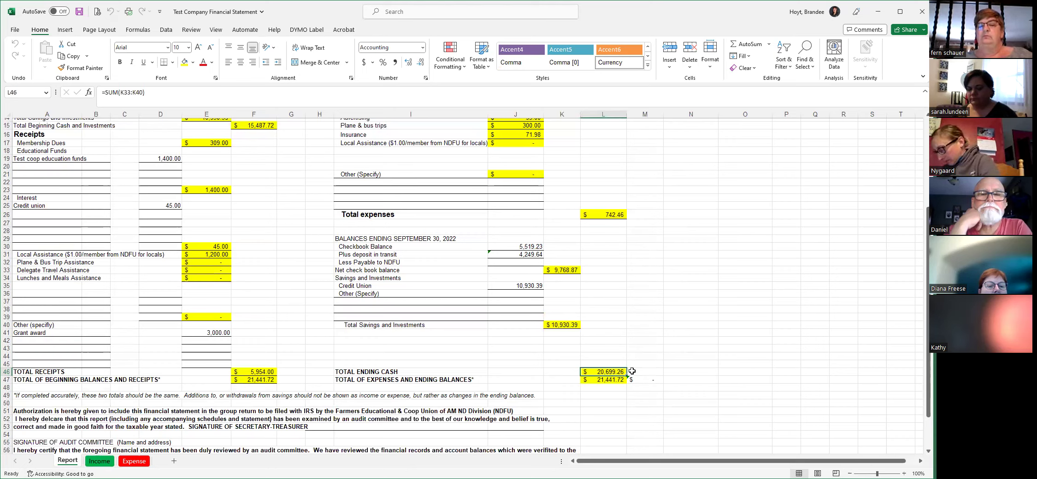
left_click(618, 214)
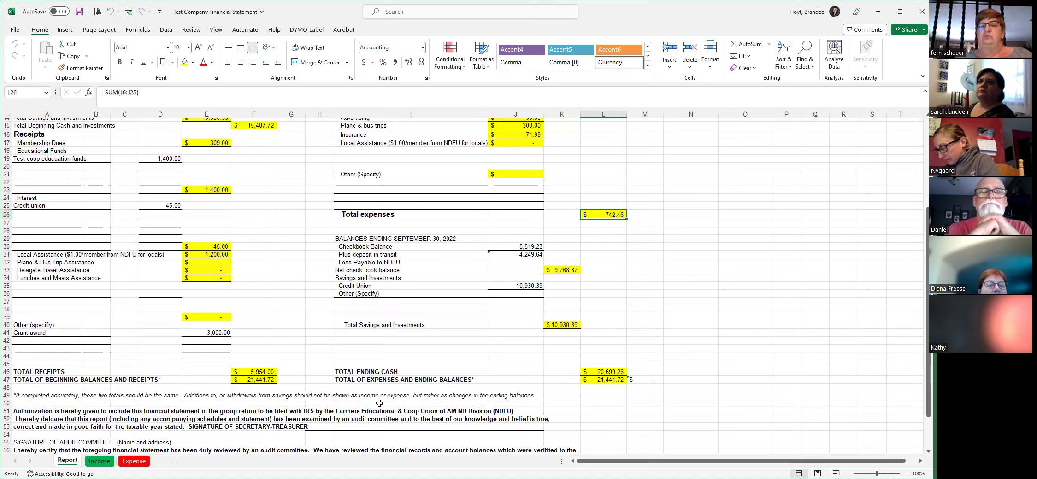
left_click(136, 462)
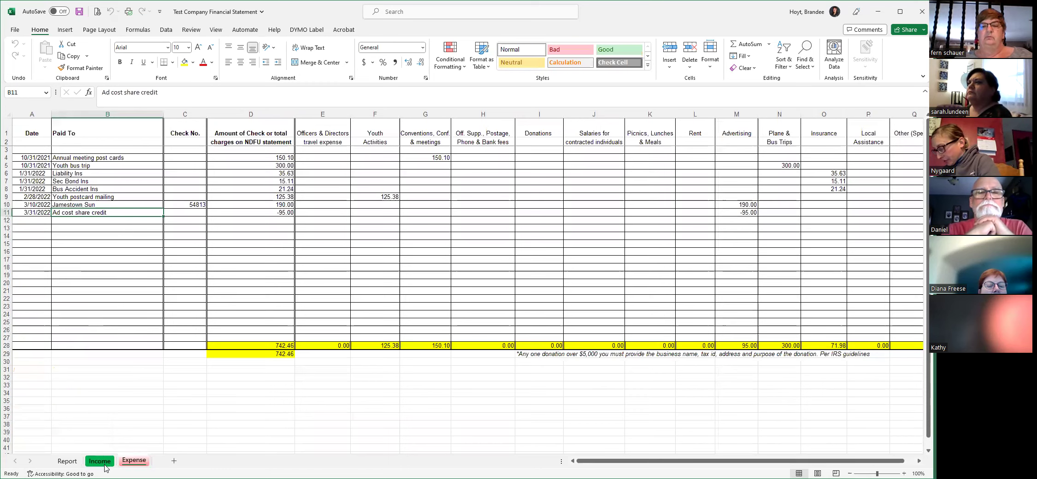
key("ctrl+Page_Up")
key("ctrl+Page_Up")
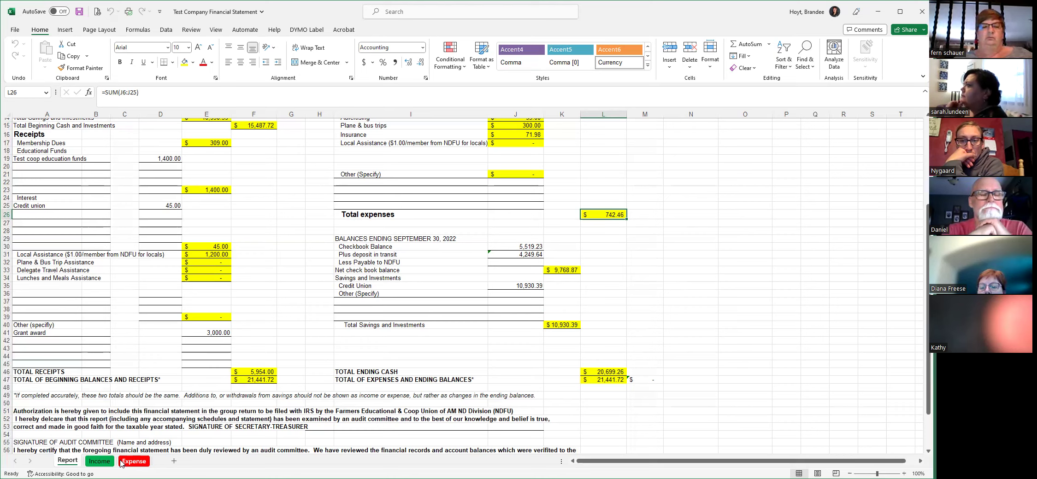
Review the secretary-treasurer and audit committee signature sections at the end of the Report sheet.
left_click(351, 426)
scroll(556, 249, "down", 1)
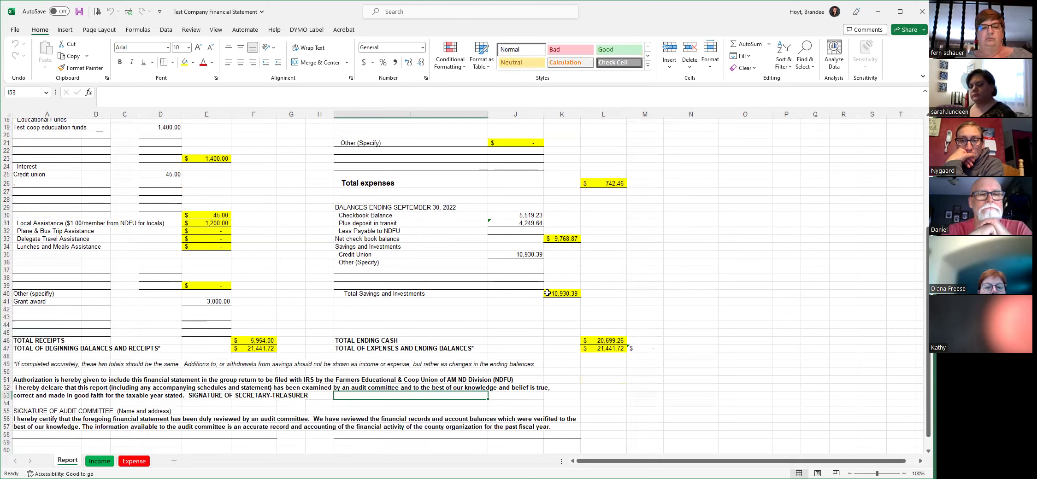
scroll(523, 303, "down", 2)
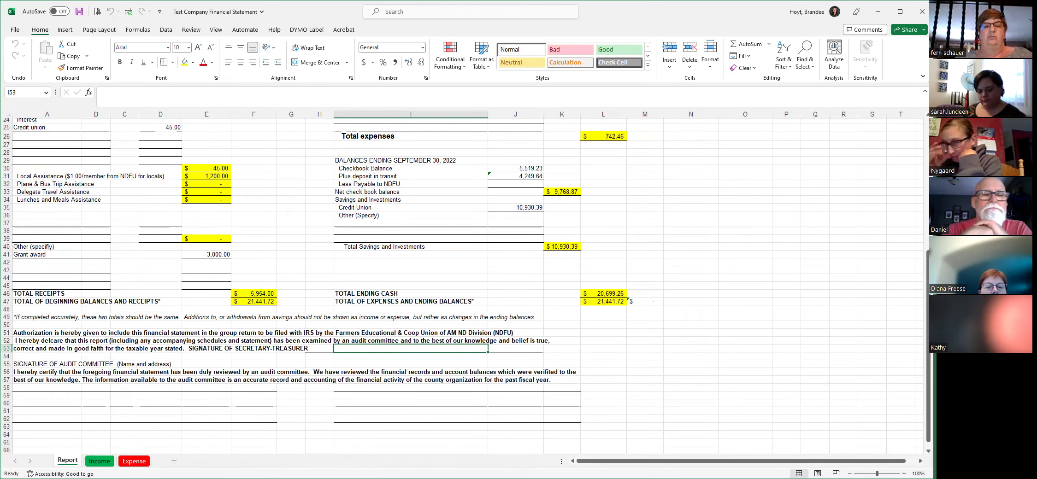
left_click(65, 388)
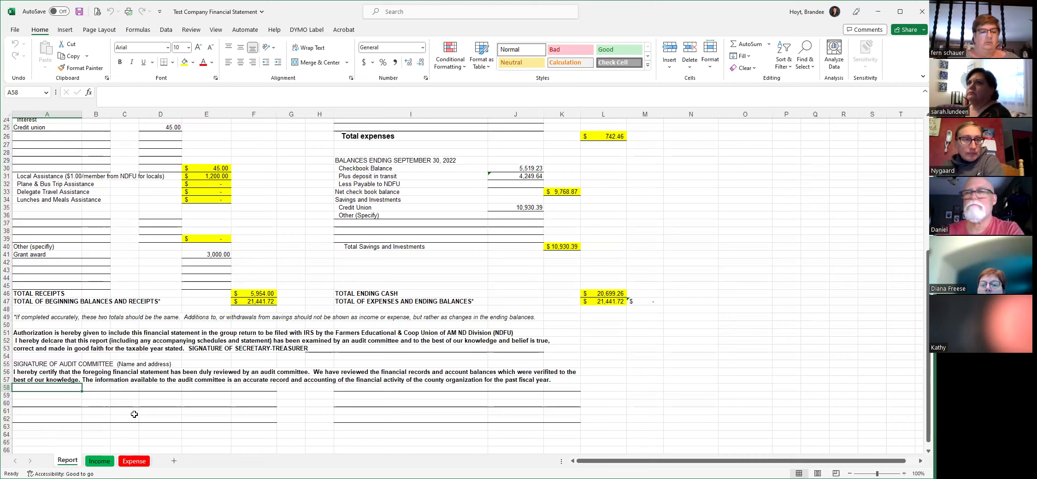
Enter 1,000.00 as the Other Bank beginning balance under Savings/Investments on the Report sheet.
scroll(855, 218, "up", 7)
scroll(856, 218, "up", 2)
left_click(163, 236)
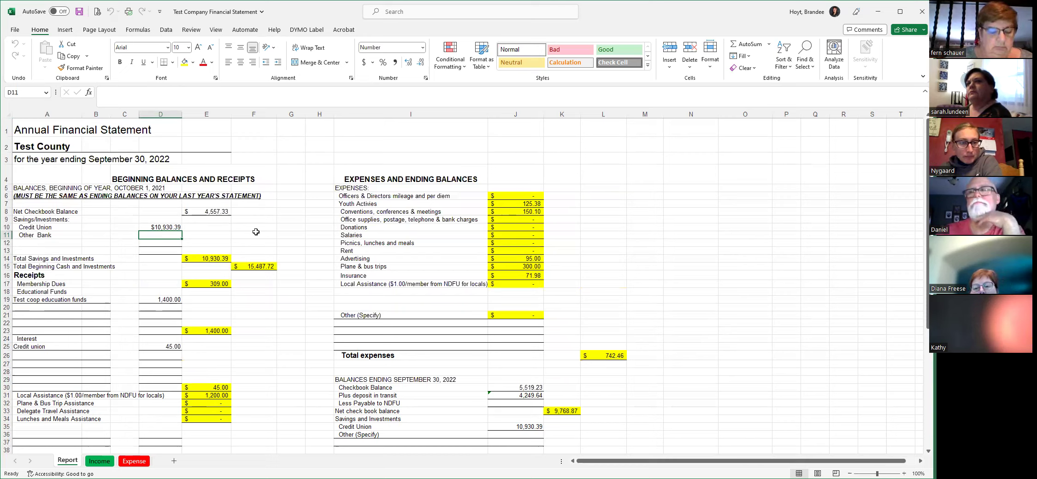
type("1000.000")
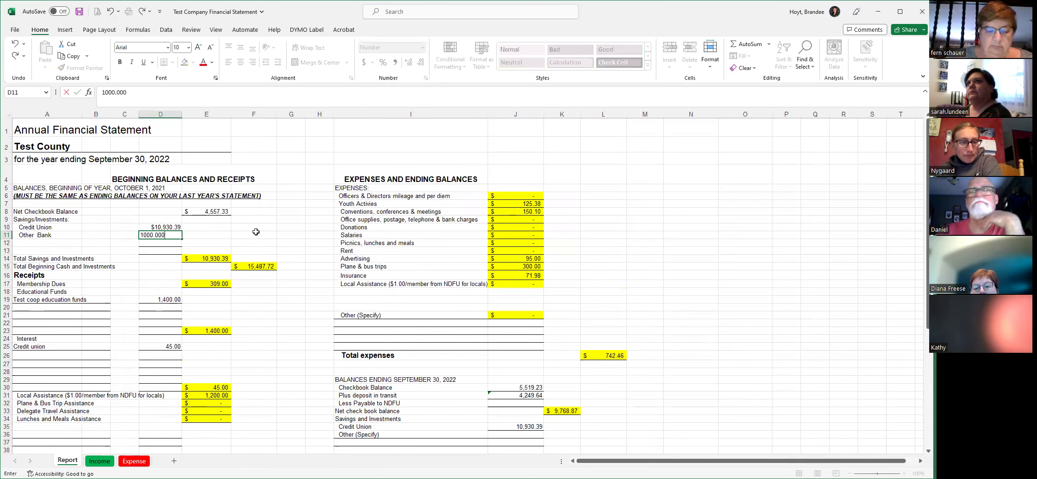
key("Return")
left_click(260, 317)
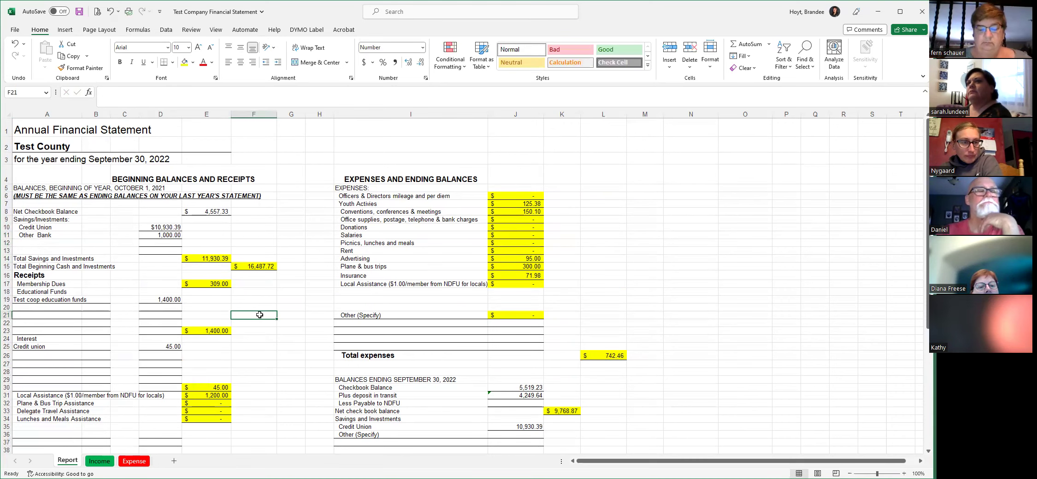
Enter 10.00 of interest on the line below Credit union in the Report's Interest receipts.
scroll(261, 321, "down", 1)
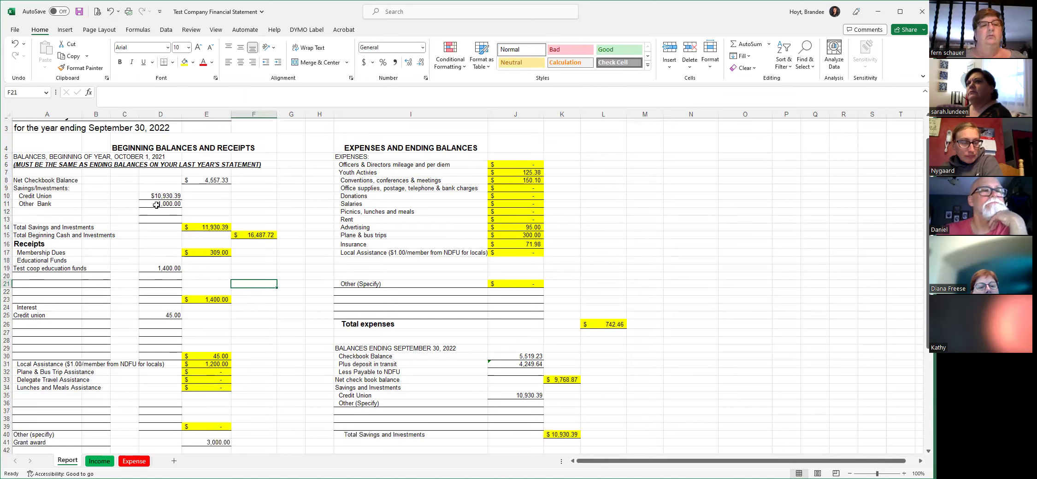
scroll(211, 360, "down", 4)
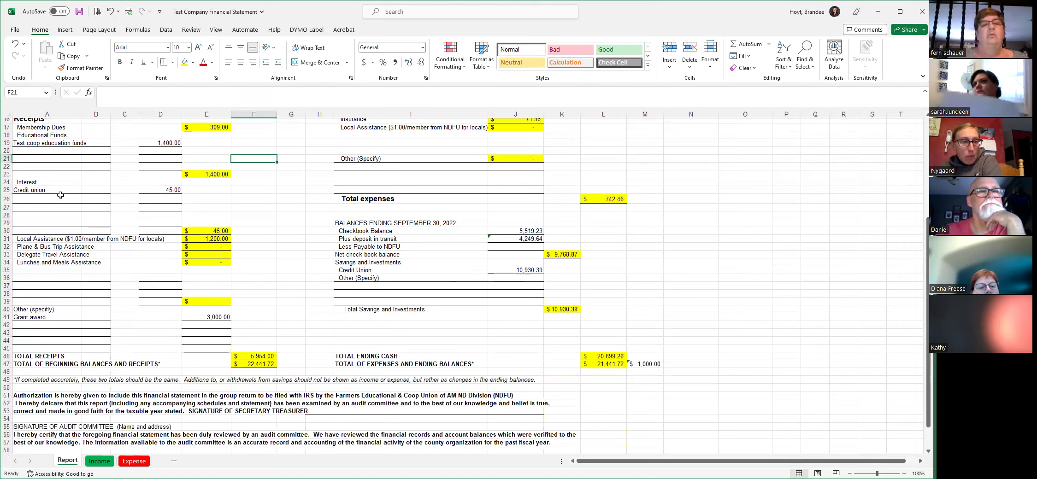
left_click(159, 201)
type("10.")
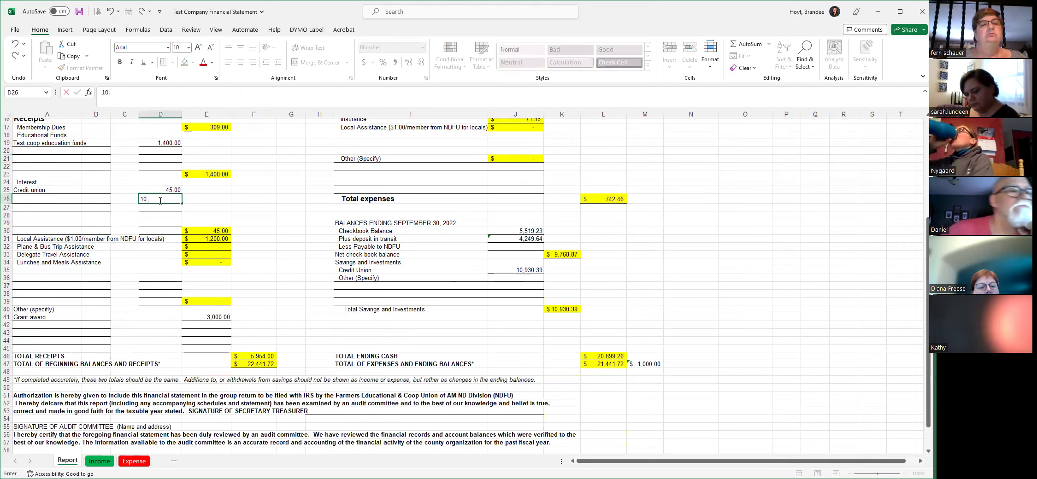
left_click(150, 210)
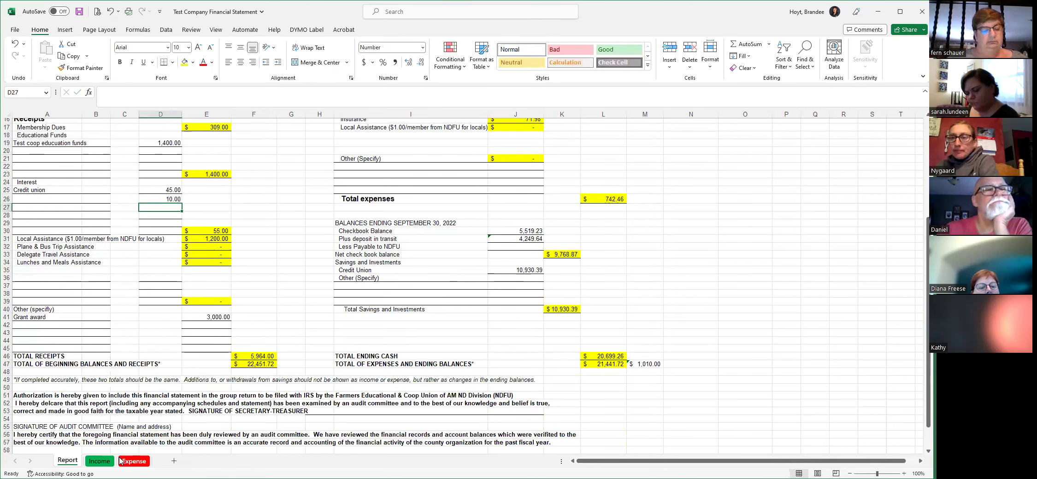
Enter 1,000.00 for Other (Specify) under the ending Savings and Investments balances.
left_click(538, 278)
type("1000.00")
key("Tab")
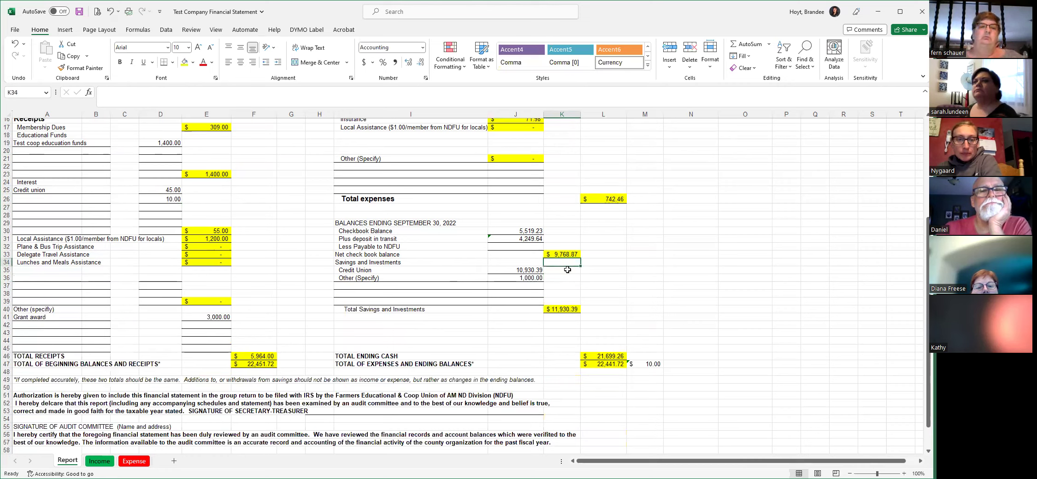
Clear the 10.00 interest amount on the line below Credit union in the Interest receipts.
left_click(529, 279)
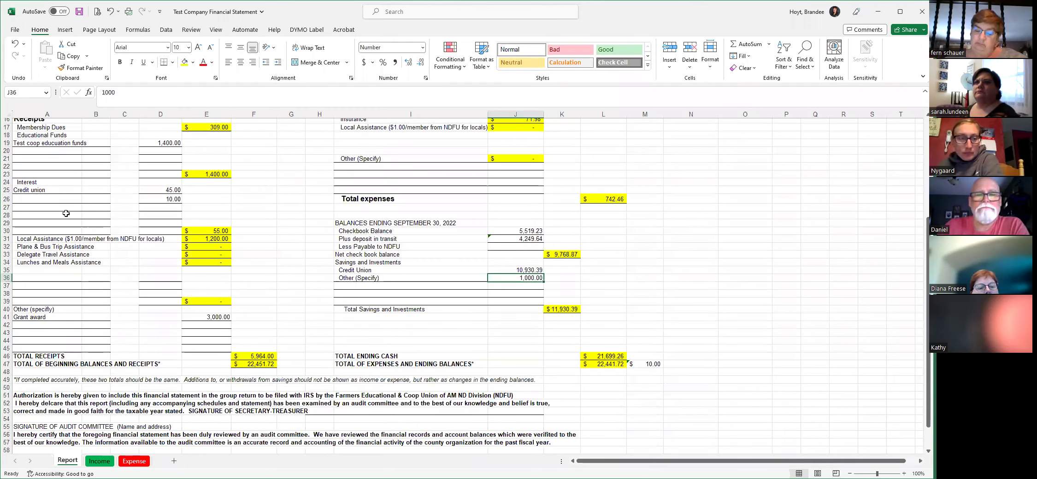
left_click(170, 198)
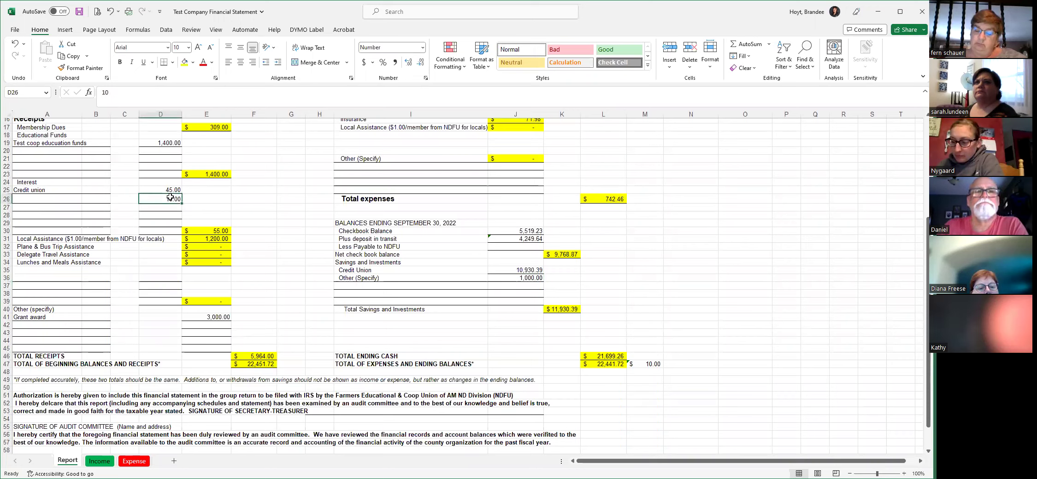
key("Delete")
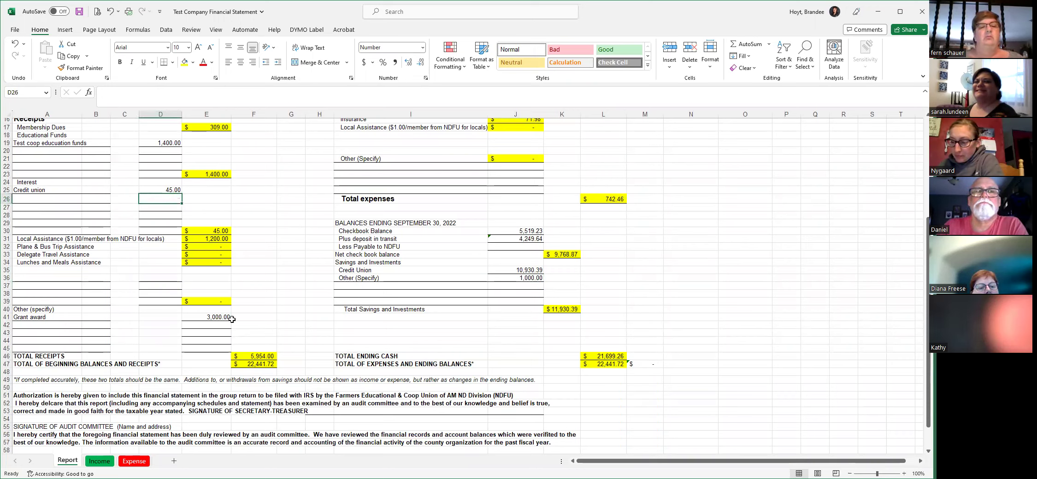
Enter 12.00 on the line below Grant award under Other (specify) and label it Agraria Dividend.
left_click(199, 325)
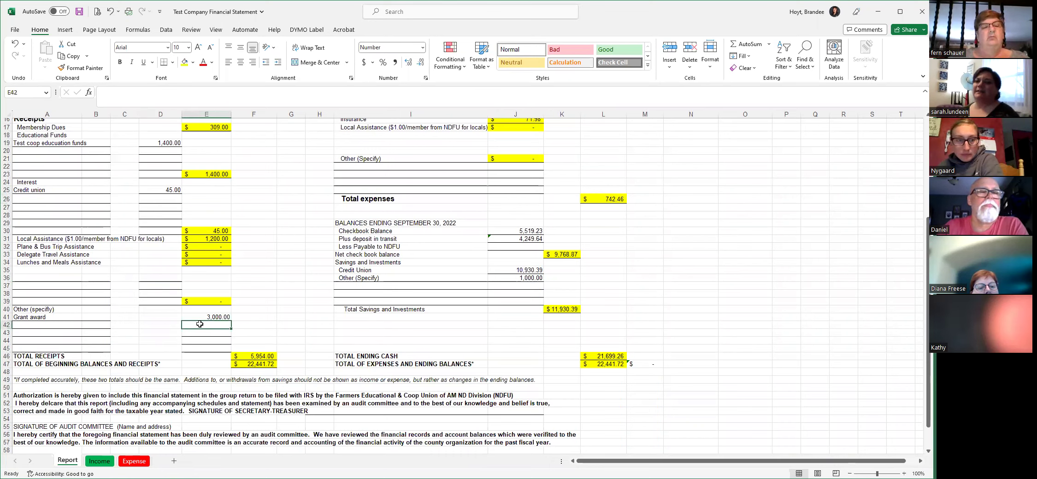
type("12.00")
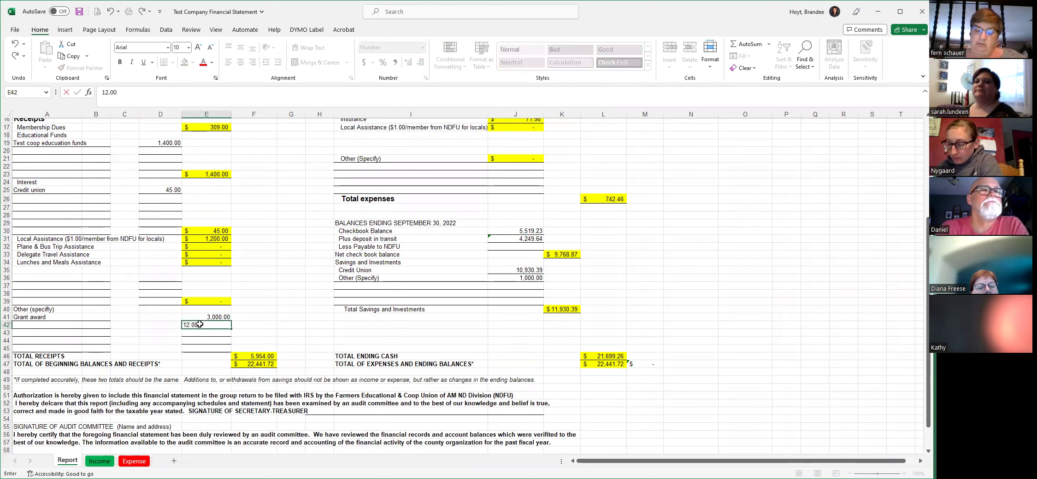
key("Return")
left_click(20, 325)
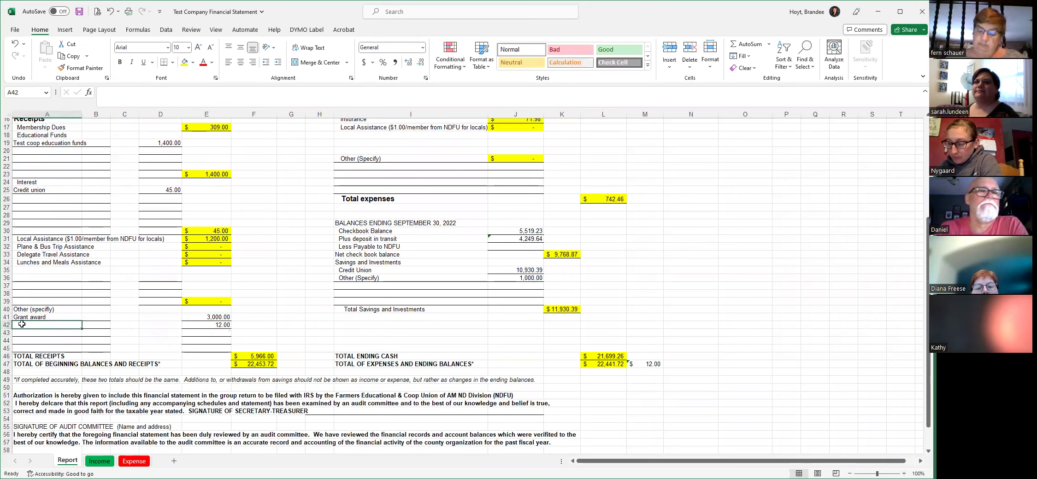
type("Agr")
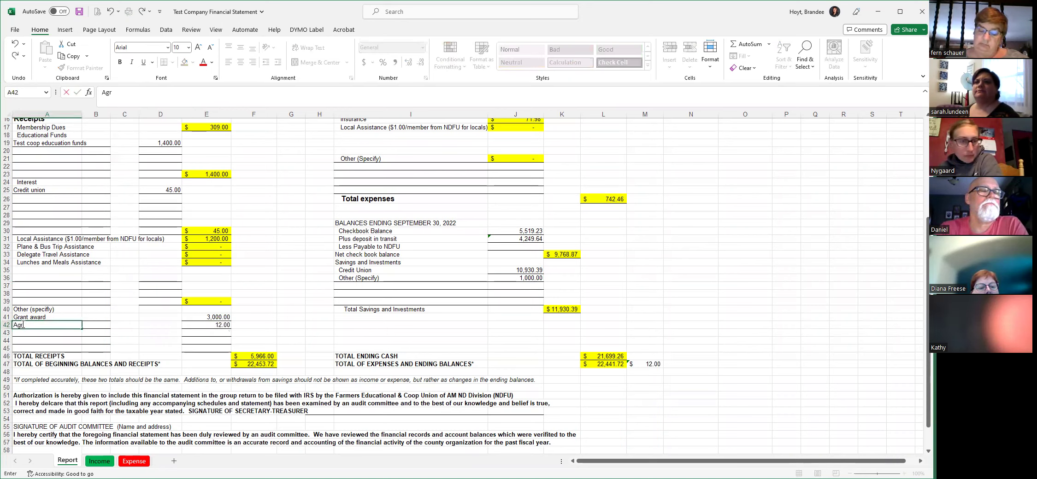
type("aria Dividend")
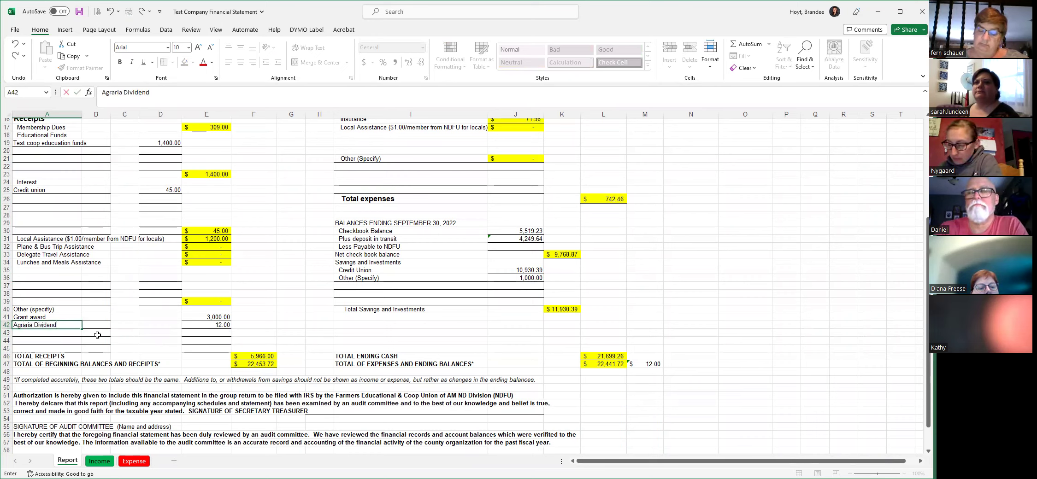
left_click(272, 325)
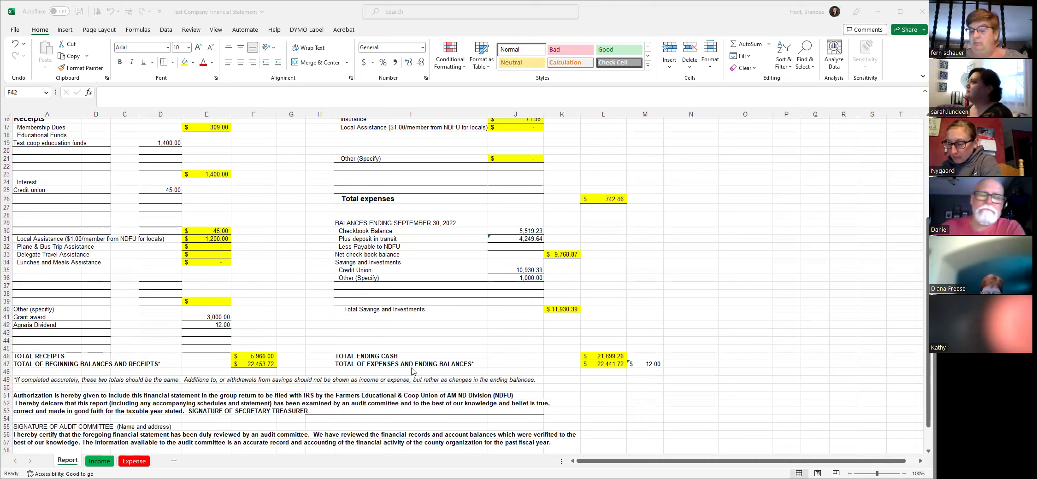
Clear the Agraria Dividend amount and label, and check the difference formula beside the Total of Expenses and Ending Balances.
left_click(212, 327)
key("Delete")
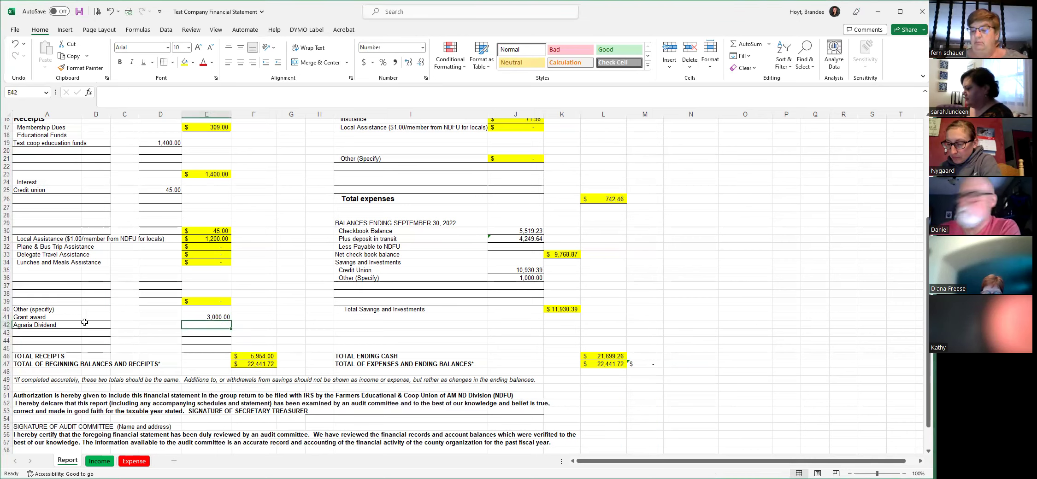
left_click(55, 326)
key("Delete")
left_click(271, 319)
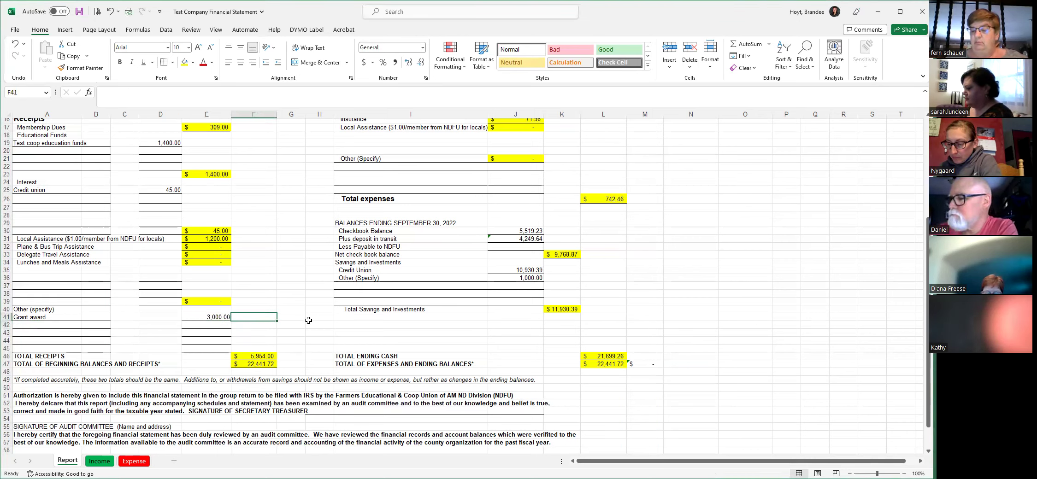
left_click(644, 365)
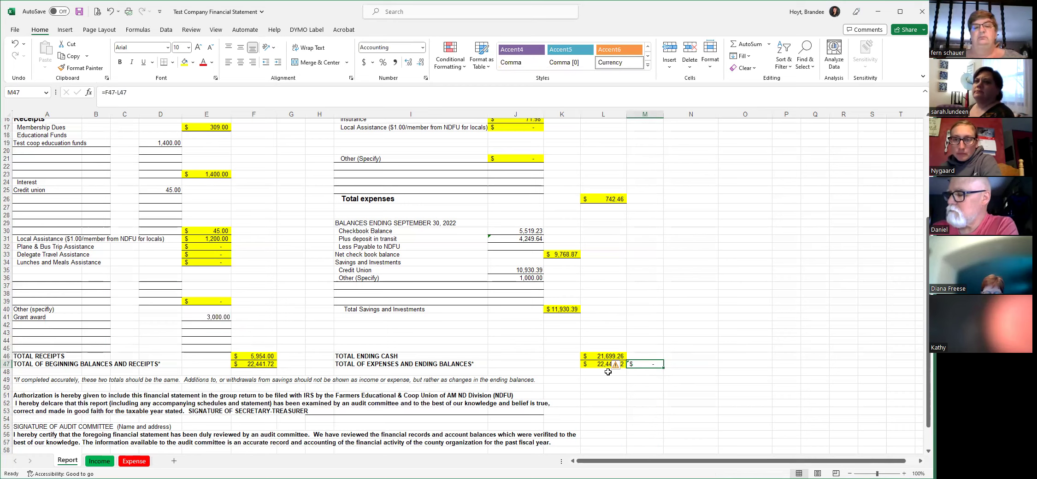
left_click(703, 396)
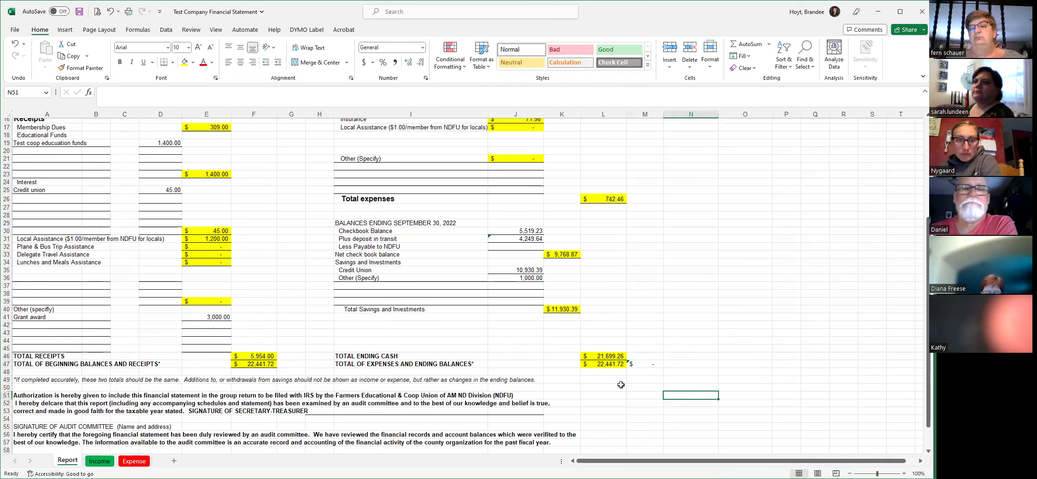
Enter 1111 as an unlabelled amount on the line below Grant award in the Other receipts.
scroll(423, 422, "down", 2)
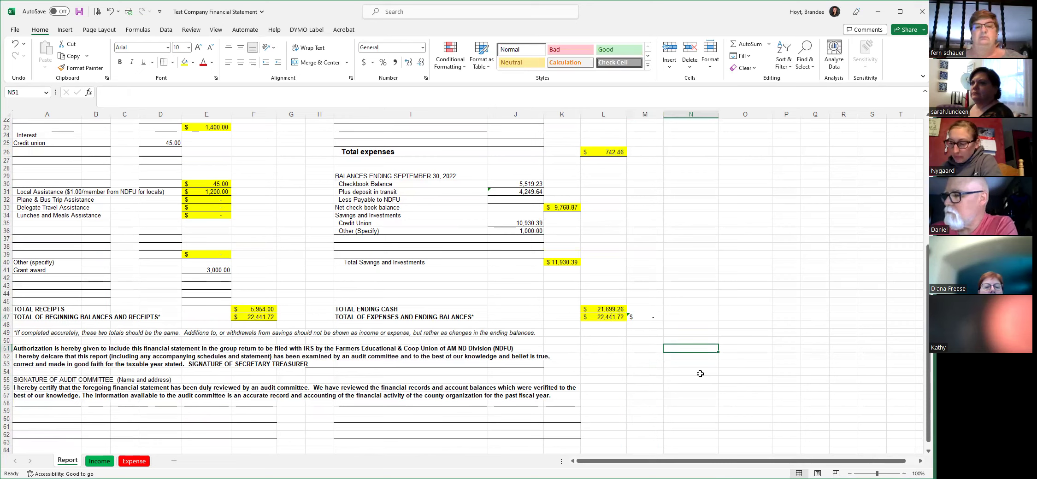
left_click(217, 277)
type("1111")
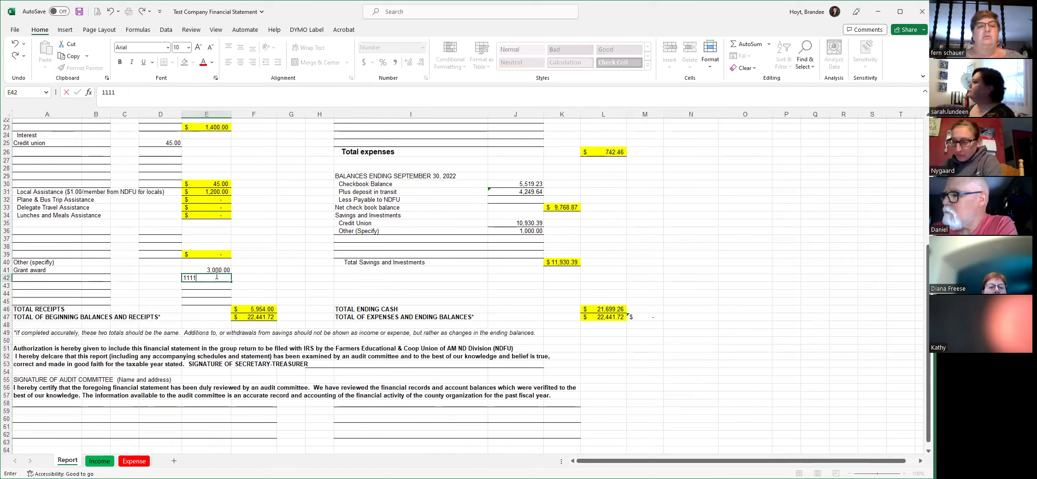
key("Tab")
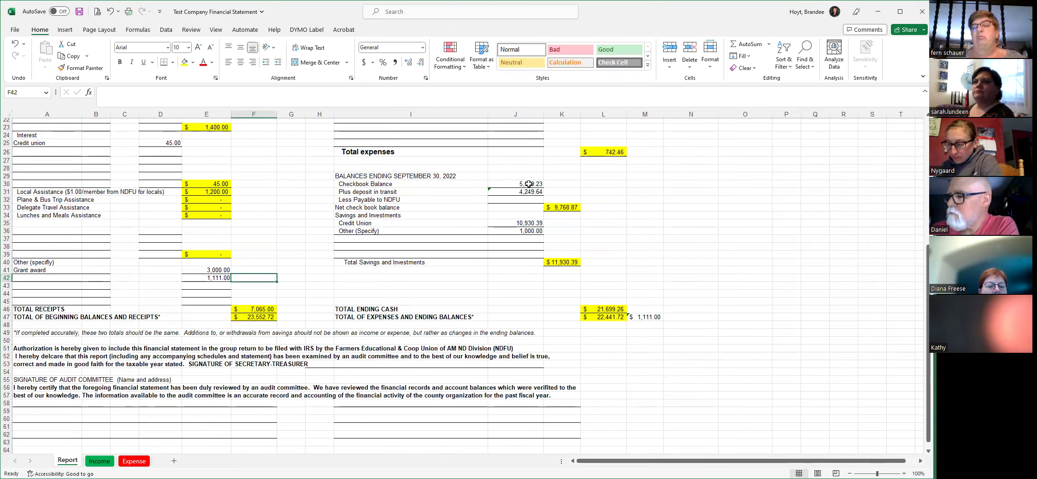
Clear the 1,111.00 amount from the line below Grant award.
left_click(224, 279)
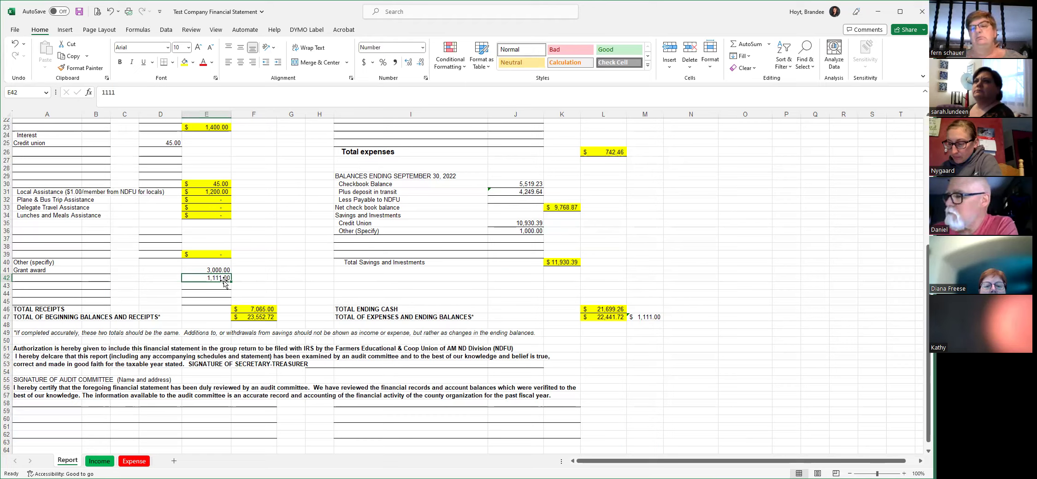
key("Delete")
left_click_drag(224, 283, 258, 286)
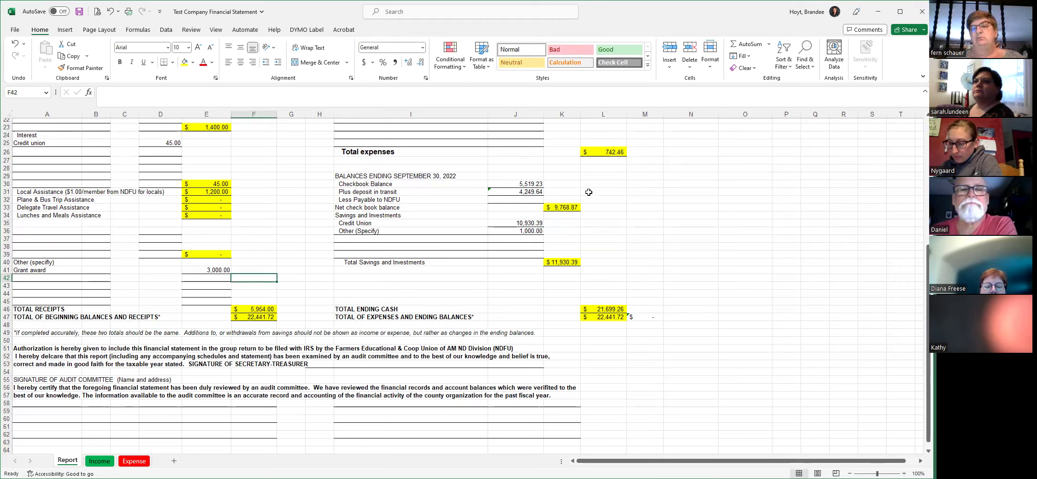
Review the September 30, 2022 ending balances, from Checkbook Balance and deposit in transit down to Total Savings and Investments.
left_click(548, 169)
left_click(540, 185)
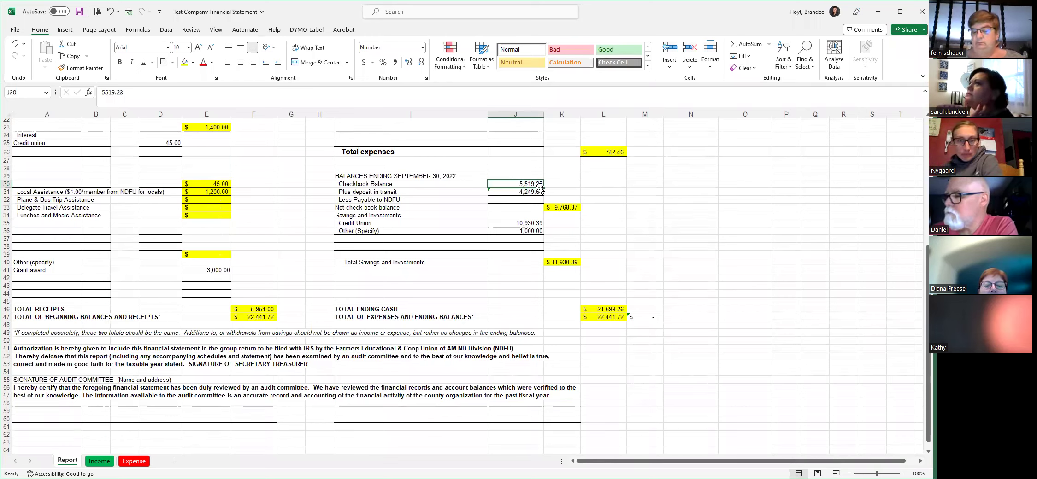
left_click(541, 189)
key("Up")
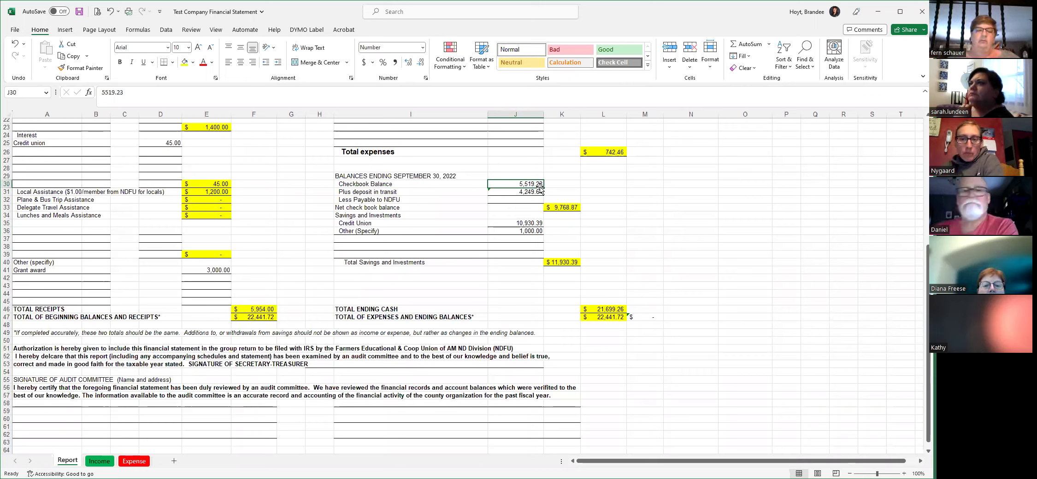
key("Down")
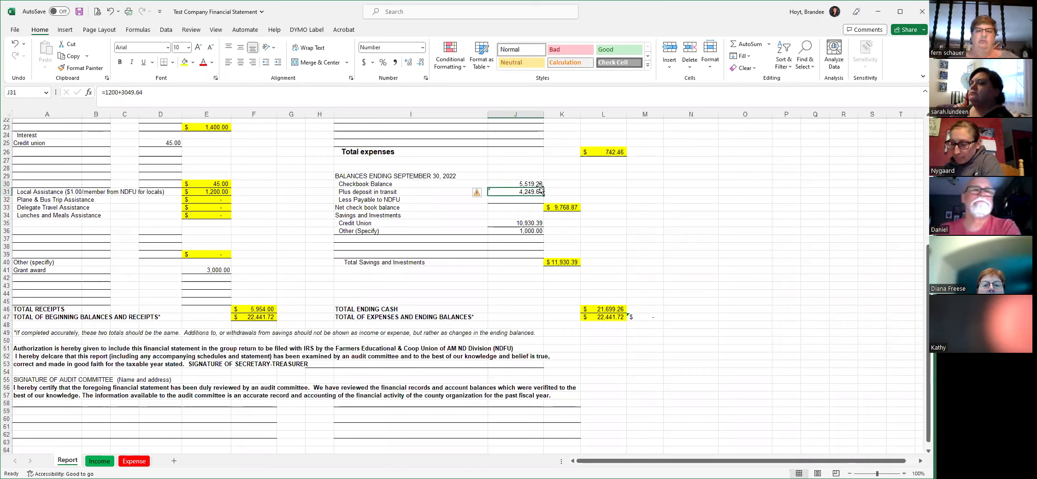
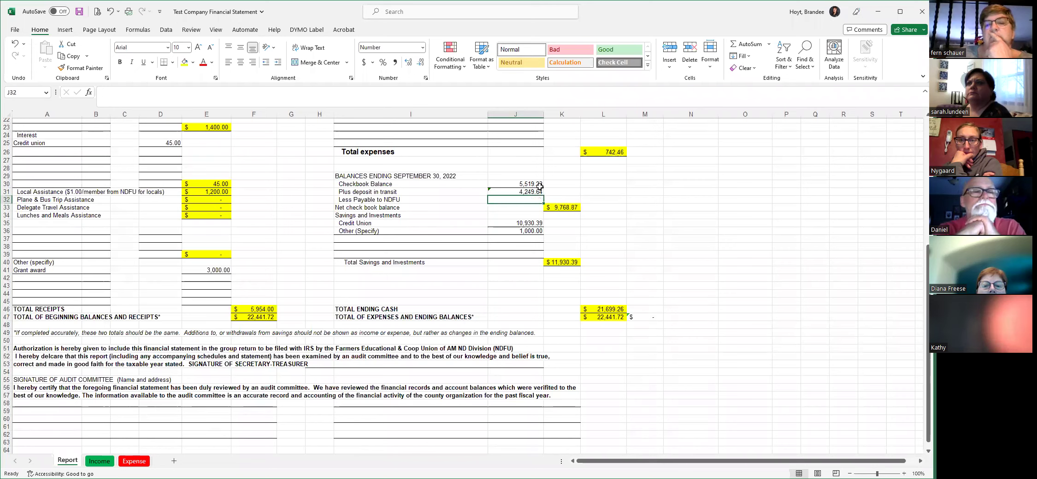
key("Down")
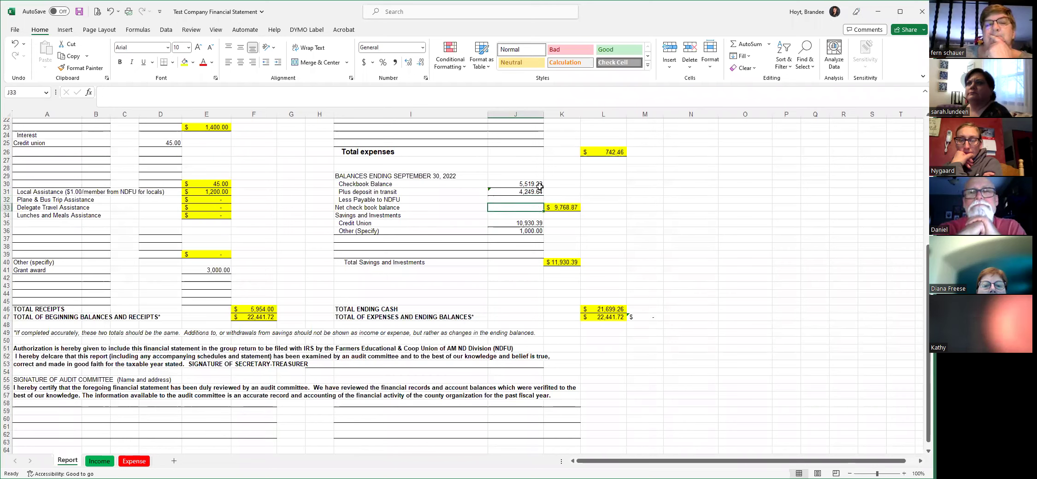
key("Down")
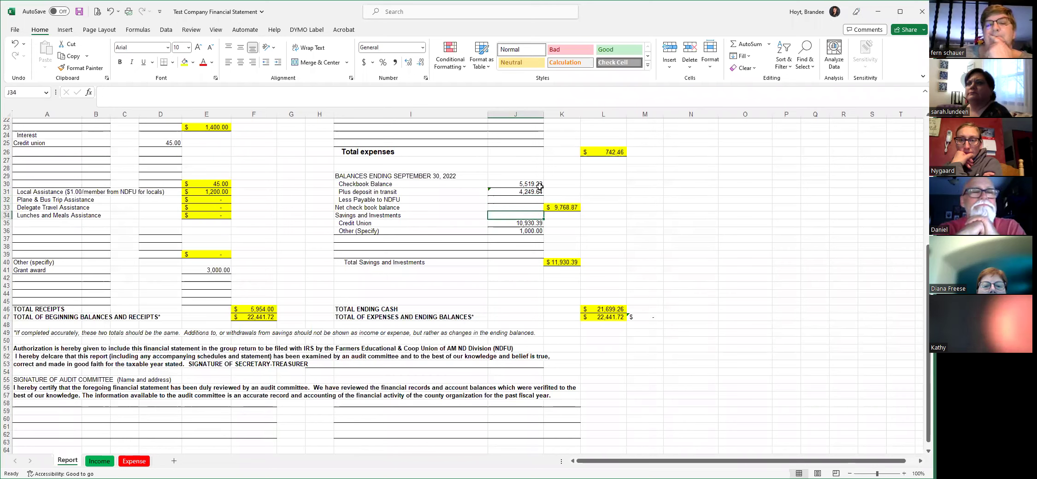
key("Right")
key("Down")
key("Down")
key("Down")
key("Down")
key("Down")
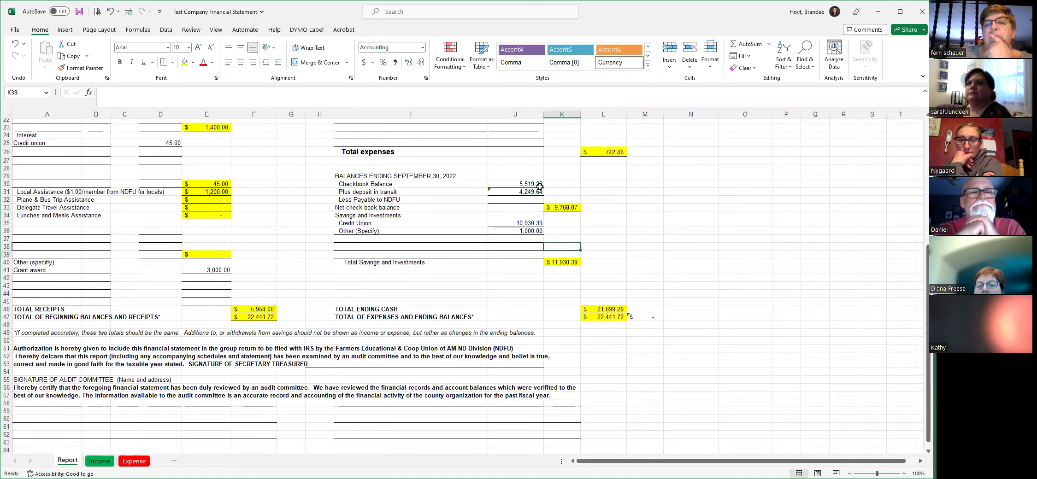
key("Down")
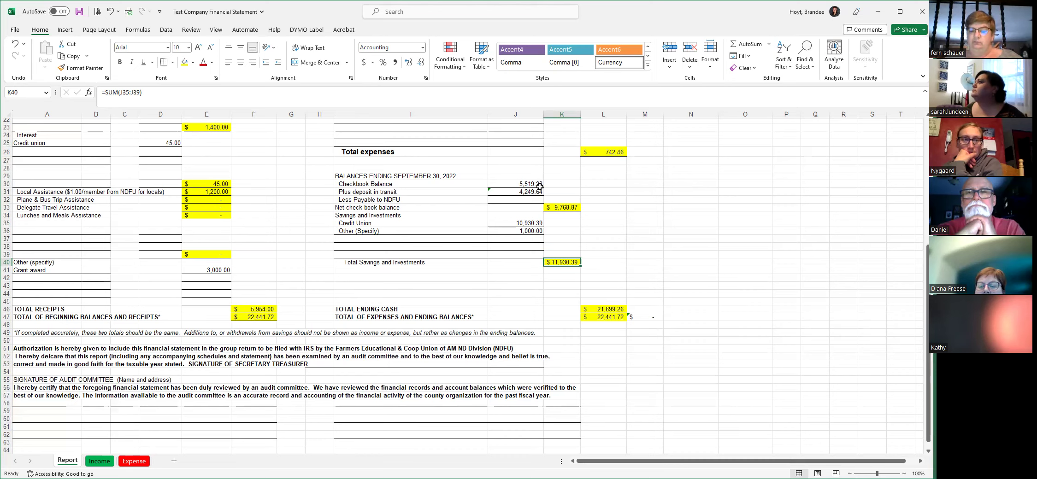
Label the line below Grant award in the Other receipts as Agraria Div.
scroll(827, 208, "up", 6)
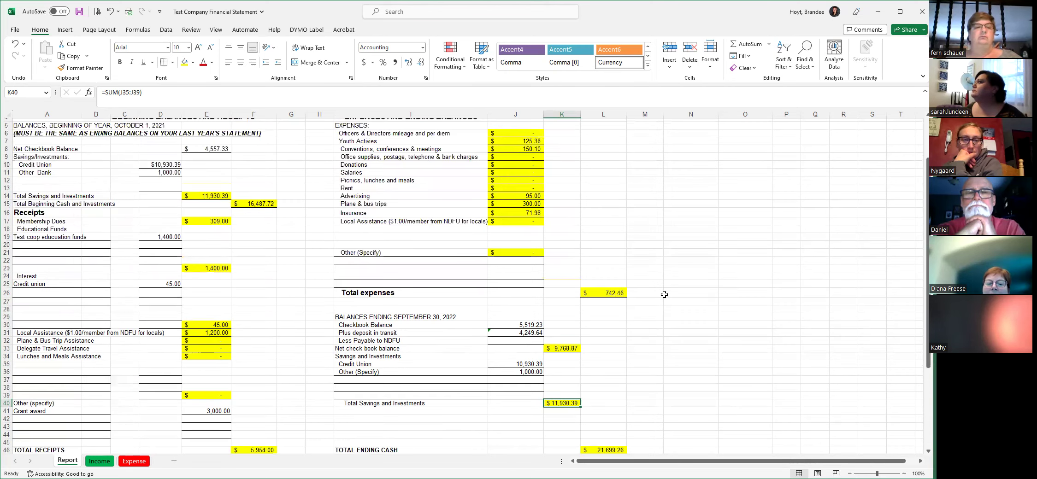
scroll(665, 295, "down", 3)
scroll(665, 294, "up", 1)
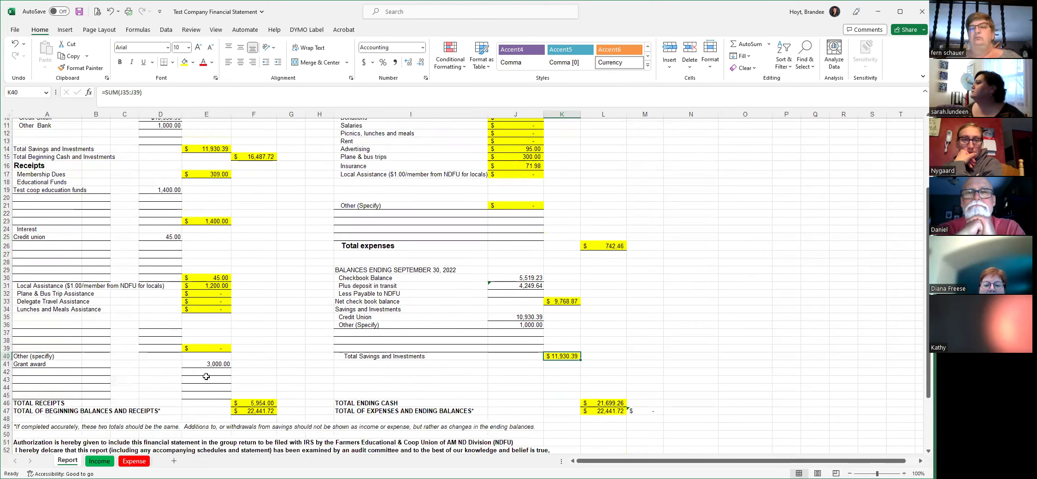
left_click(28, 370)
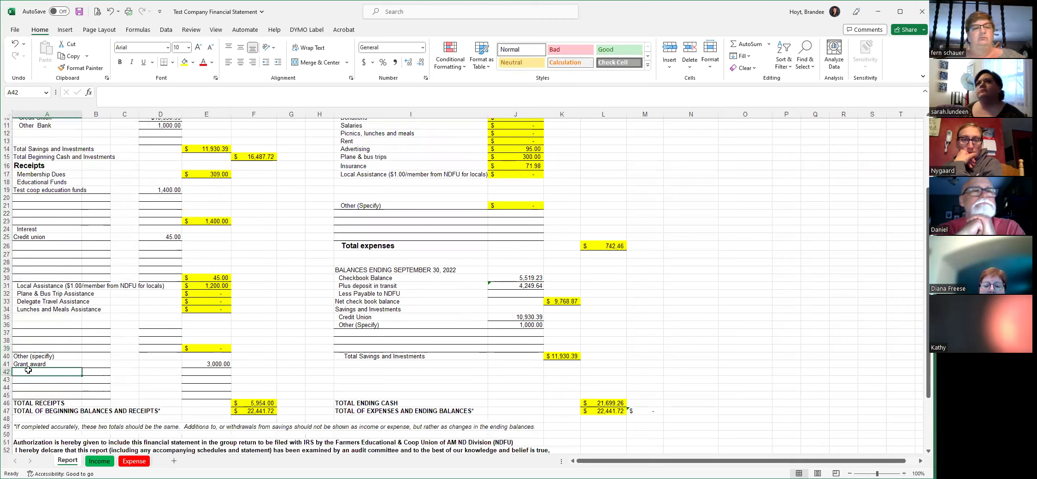
type("Di")
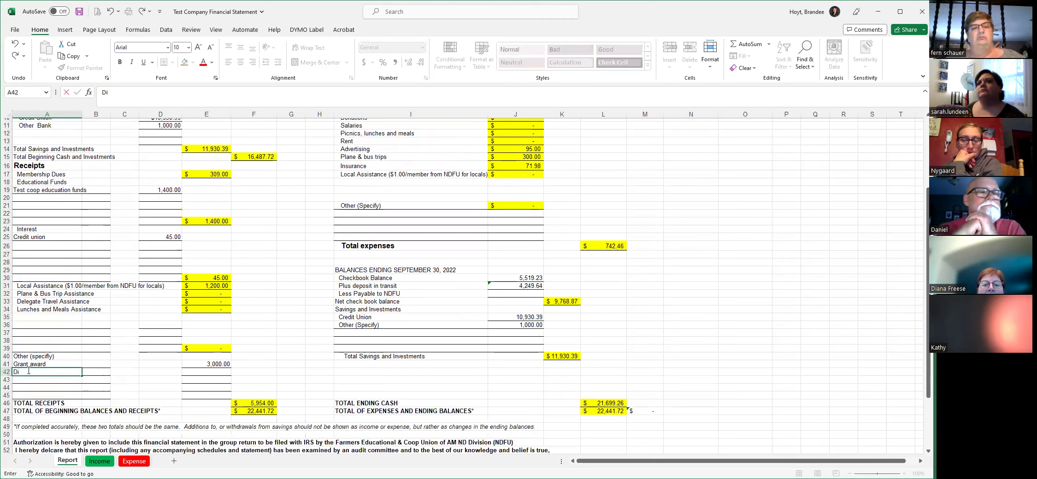
key("BackSpace")
key("BackSpace")
key("BackSpace")
key("BackSpace")
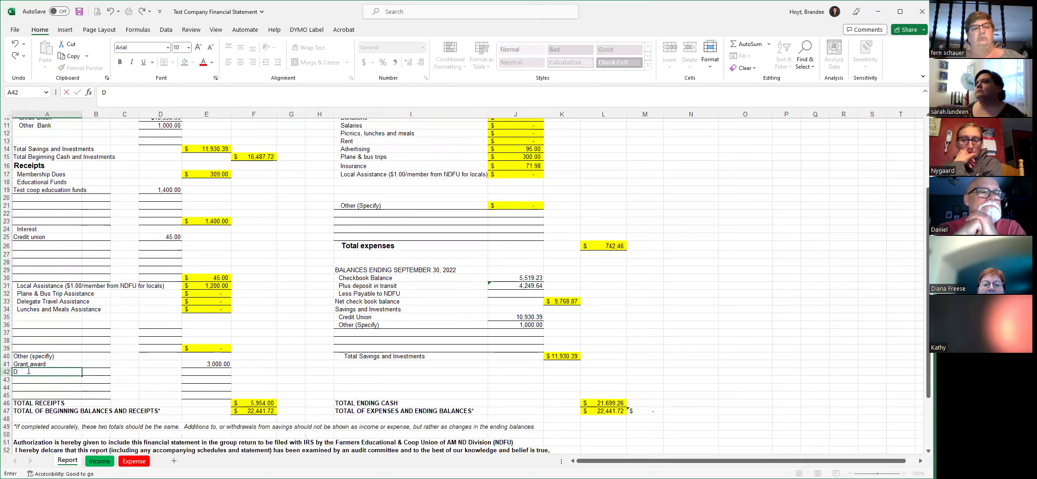
type("Ag")
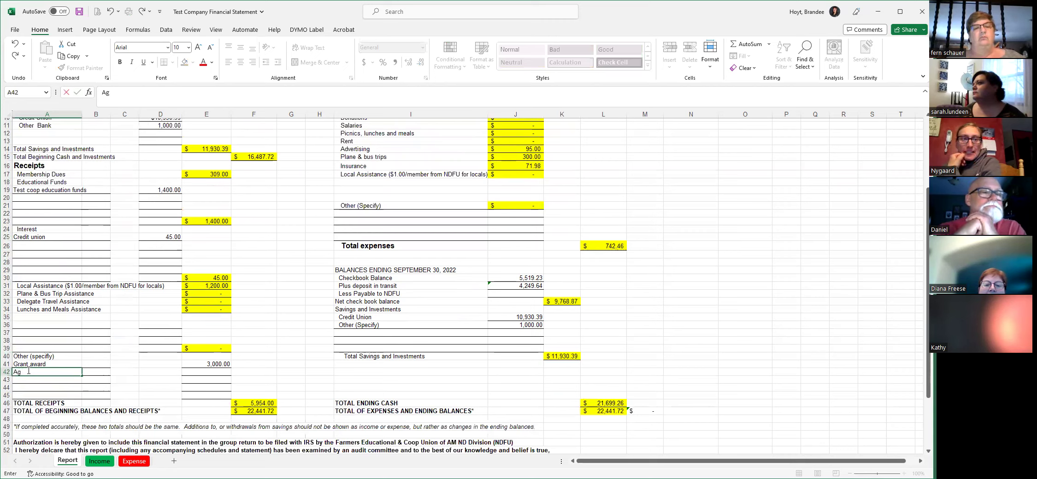
type("raria Div")
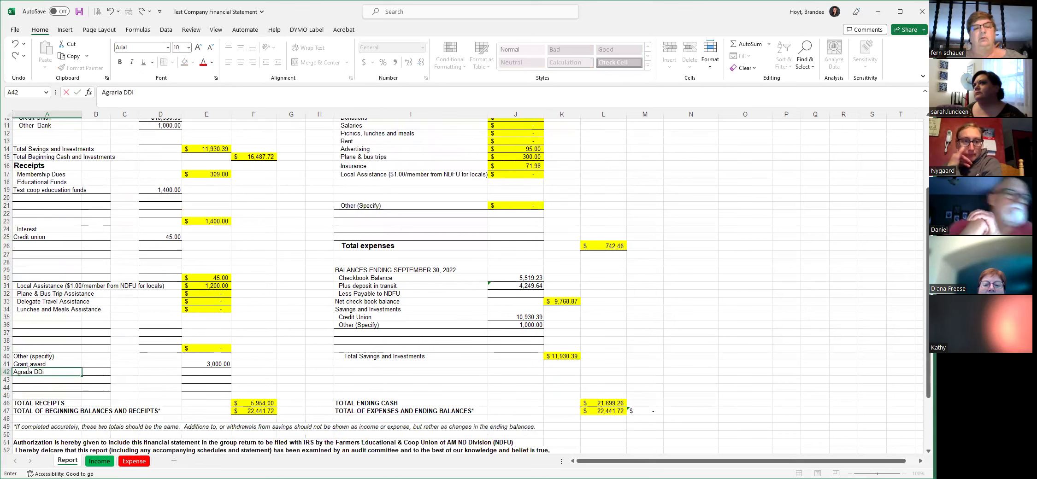
Enter 10 as the amount on the Agraria Div line.
key("Tab")
key("Tab")
key("Tab")
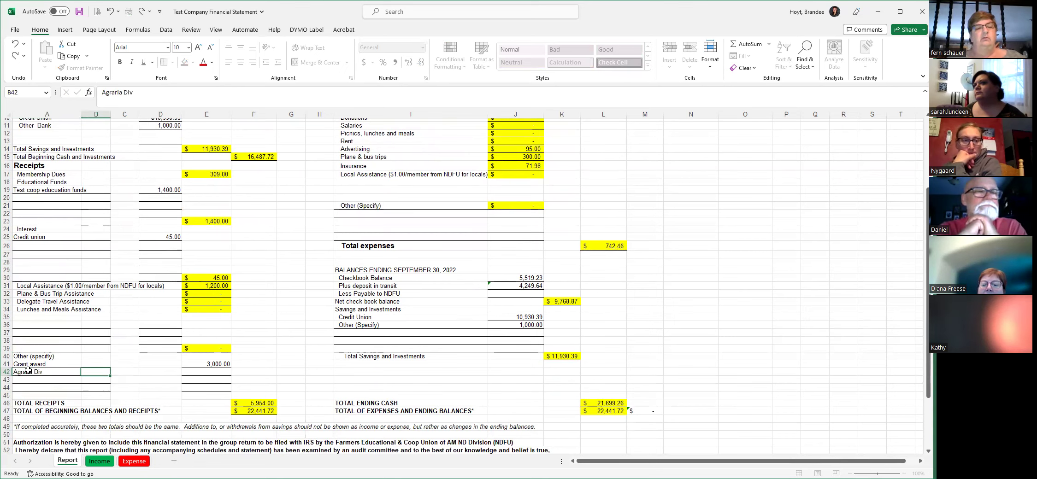
key("Tab")
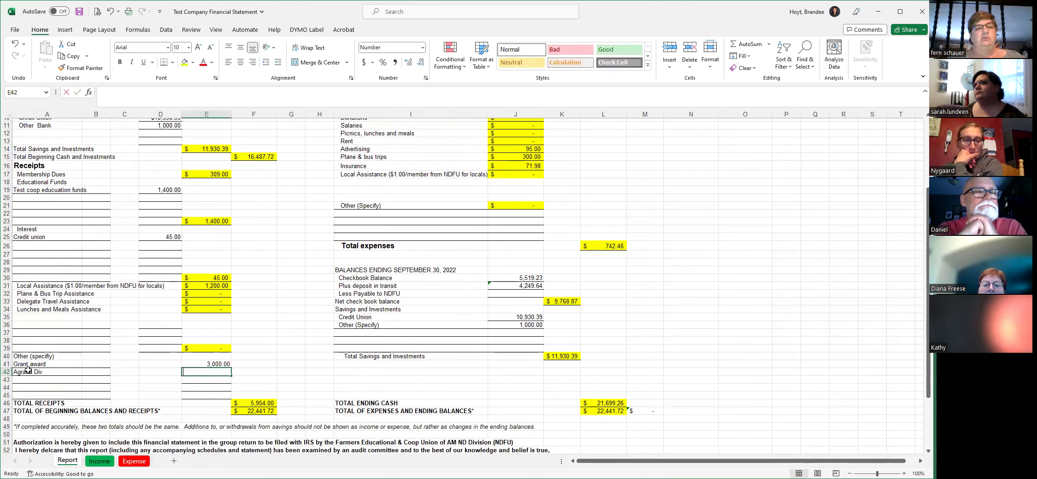
type("10")
key("Tab")
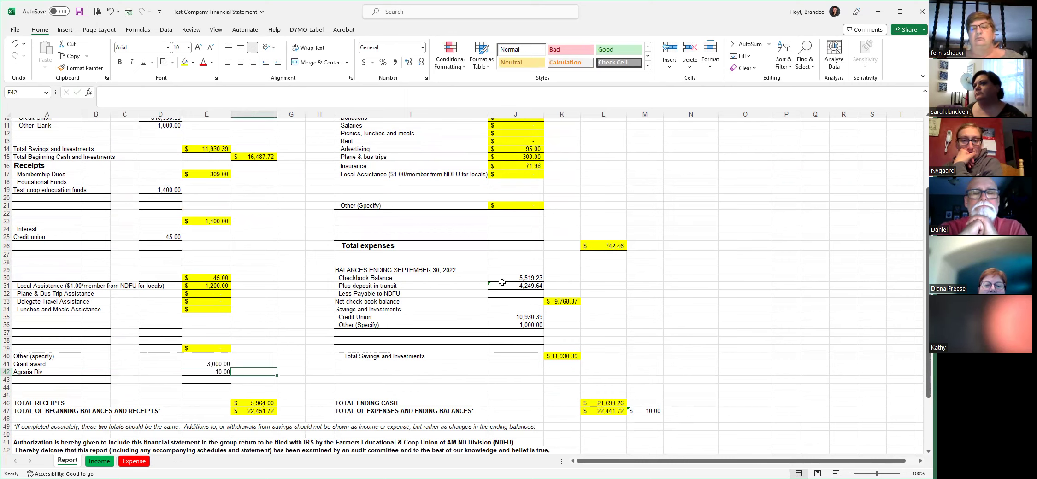
Check the formula behind the ending deposit in transit amount without changing it.
left_click(537, 278)
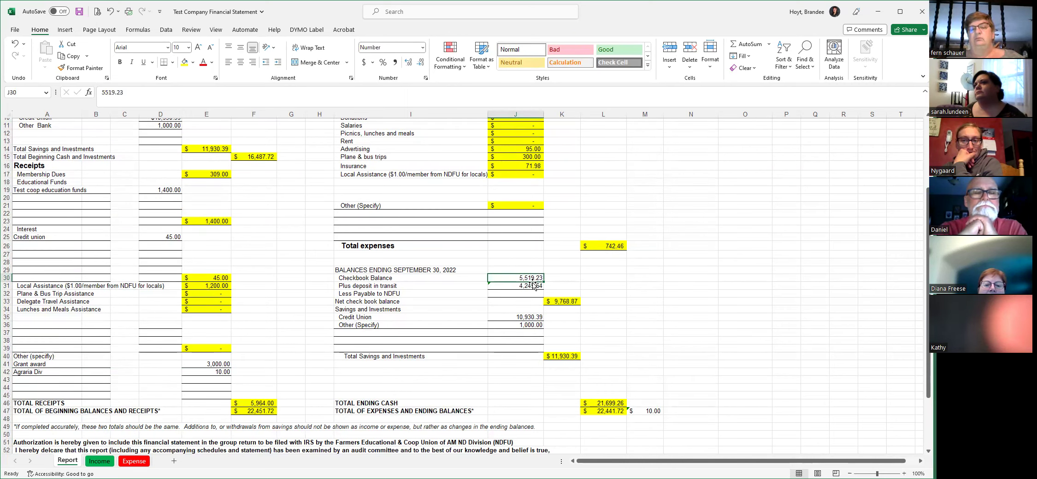
left_click(533, 286)
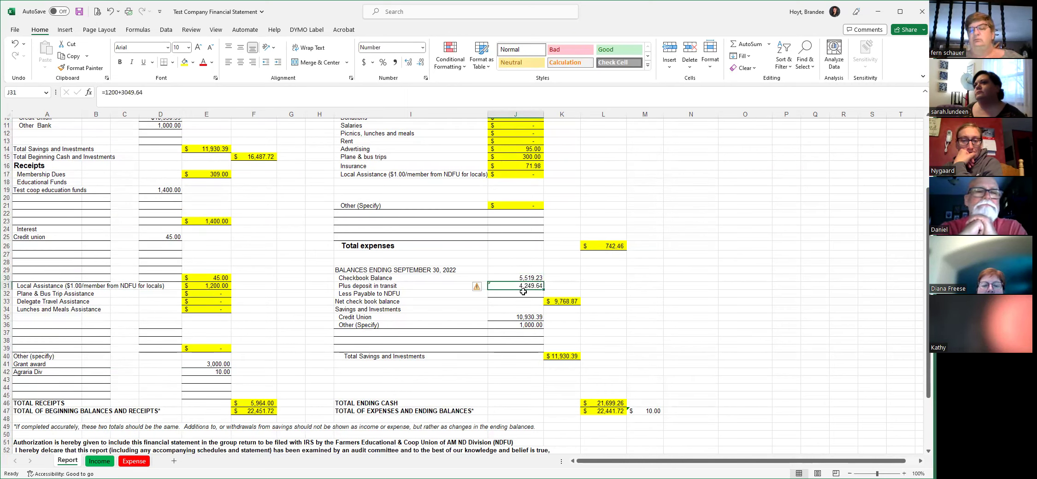
left_click(176, 89)
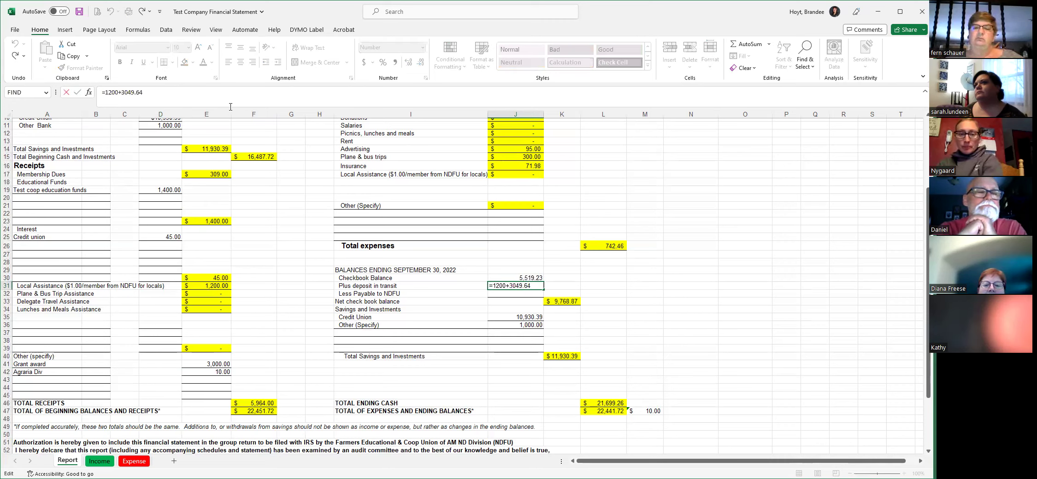
key("shift+Return")
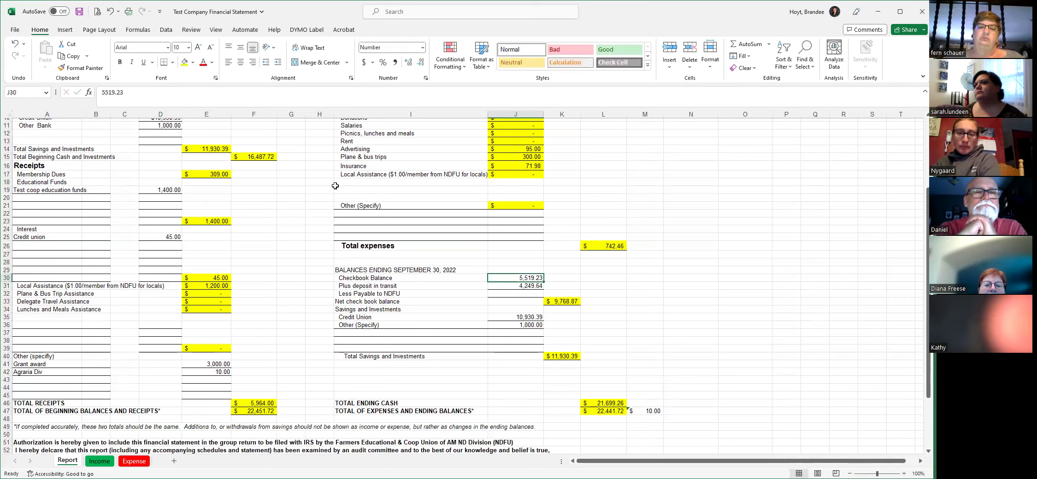
Add 10 to the ending Checkbook Balance by turning it into the formula +5519.23+10.
left_click(126, 93)
type("+")
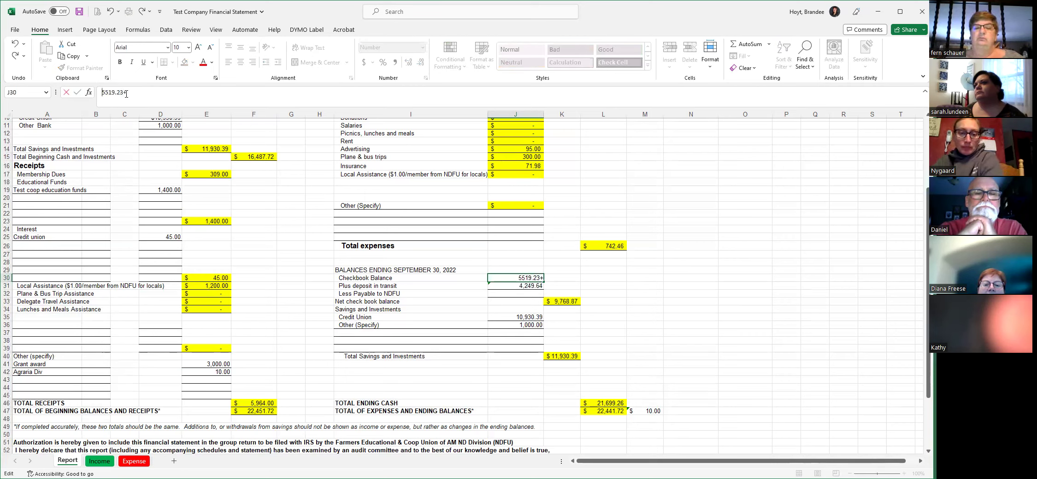
type("+")
left_click(150, 92)
type("10")
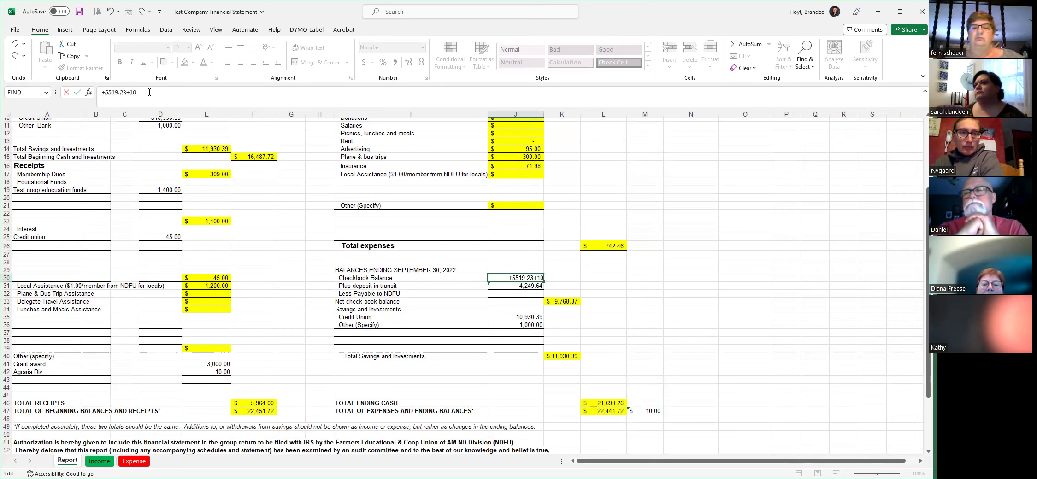
key("Return")
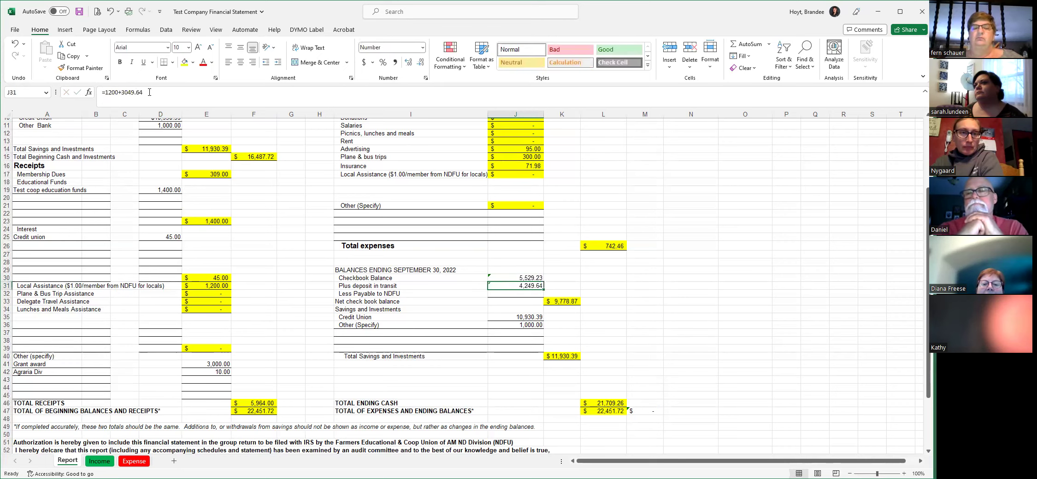
On the Income sheet, add an Agr entry below Interest income with 10.00 under Income/Credits.
left_click(106, 463)
left_click(70, 269)
type("Agd")
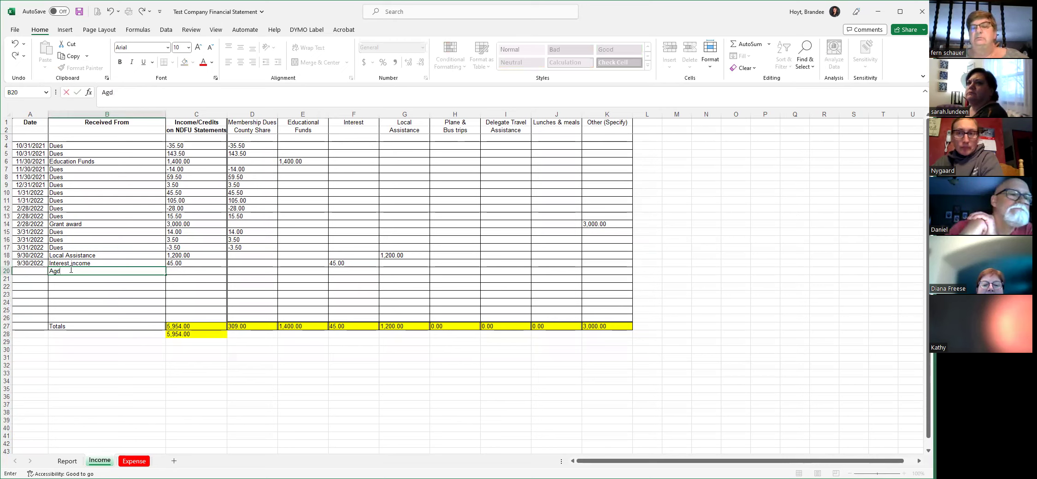
key("BackSpace")
type("r")
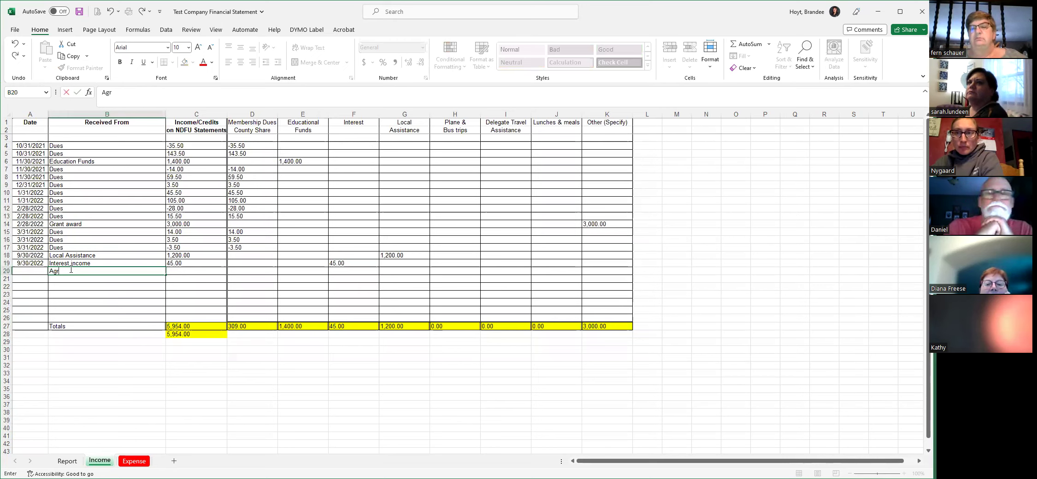
key("Tab")
type("10.00")
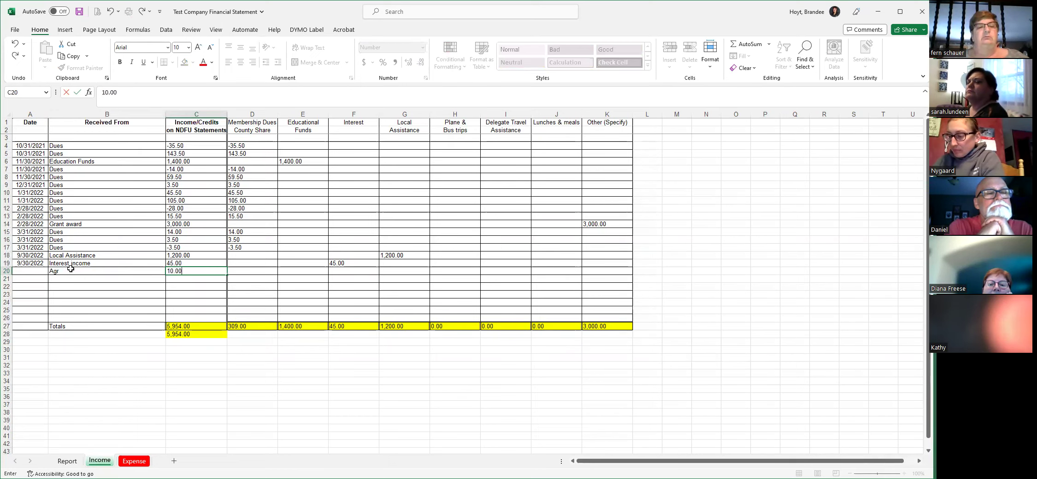
Allocate 10 of the Agr entry to the Other (Specify) column.
key("Tab")
key("Tab")
key("Tab")
key("Tab")
key("Tab")
key("Tab")
key("Tab")
key("Tab")
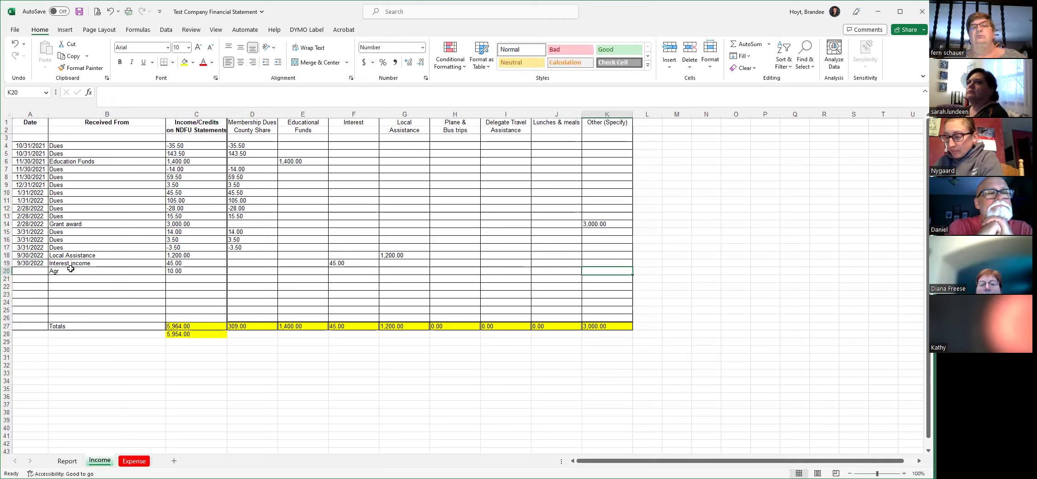
type("10.")
key("Tab")
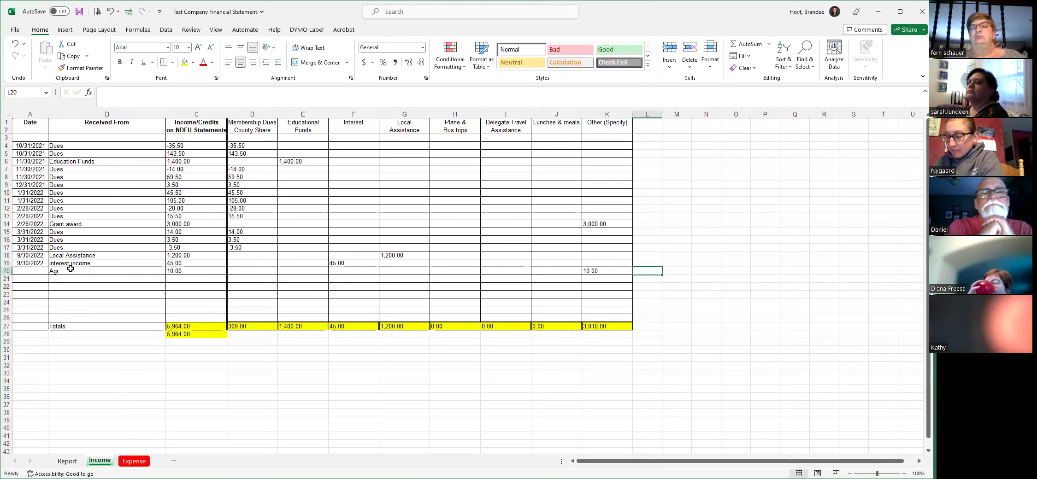
Clear the Agraria Div label and its 10.00 amount from the Report sheet.
left_click(67, 461)
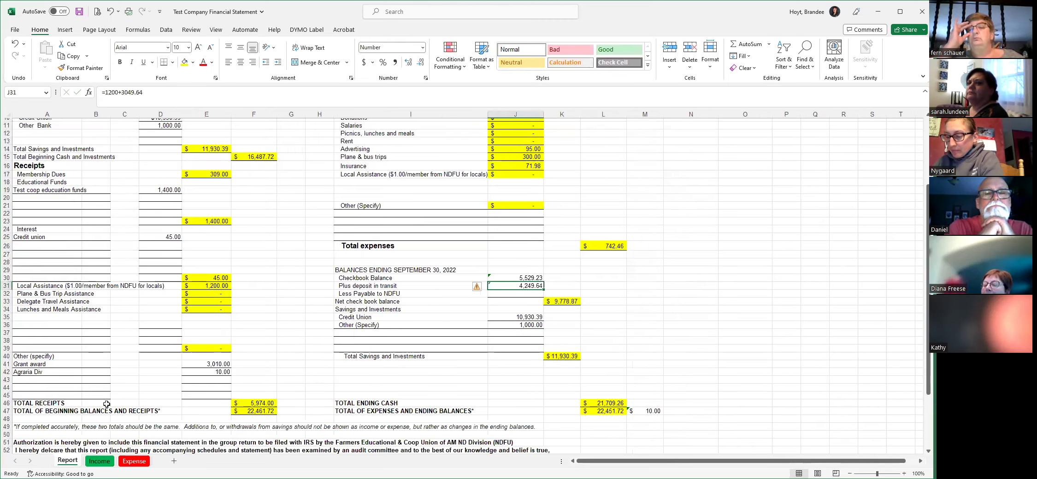
left_click_drag(52, 374, 204, 374)
key("Delete")
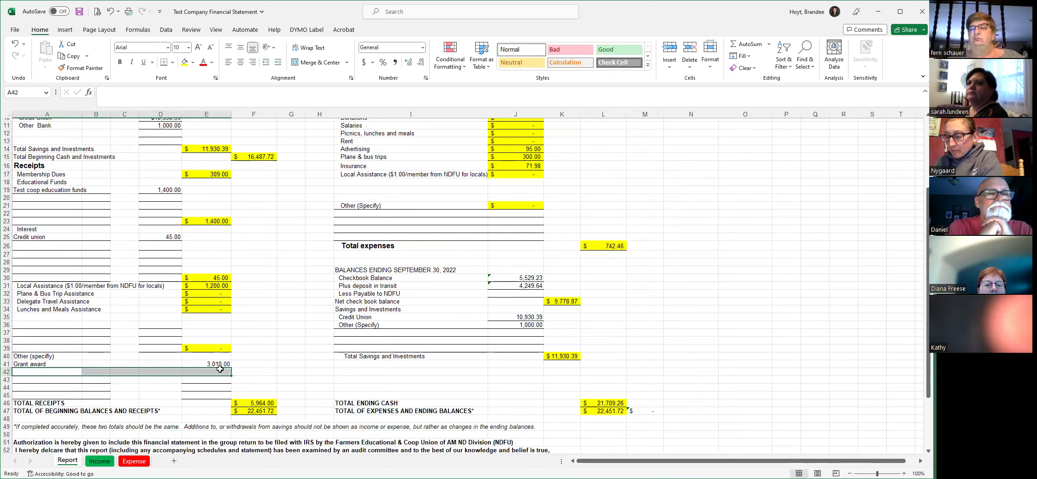
Check the formula behind the Grant award amount against the Other (Specify) total on the Income sheet.
left_click(218, 365)
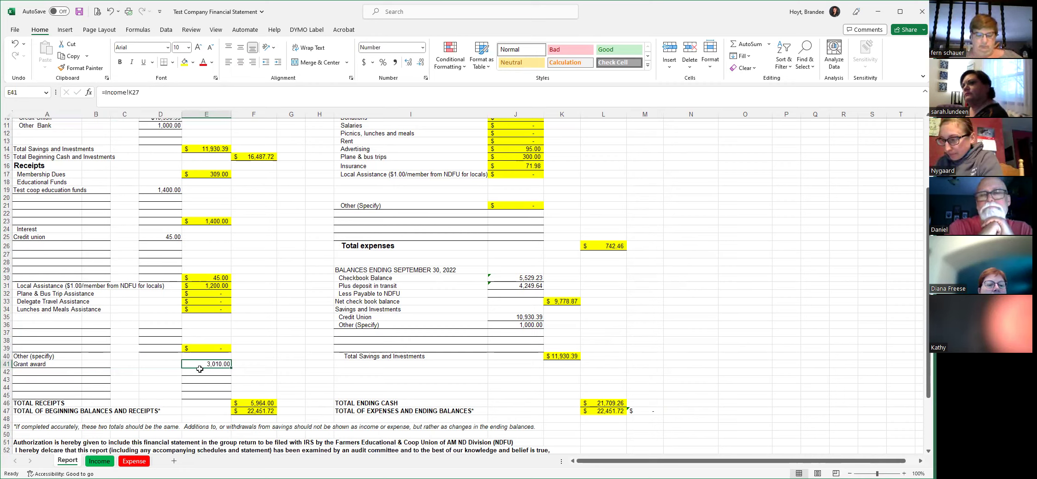
left_click(109, 460)
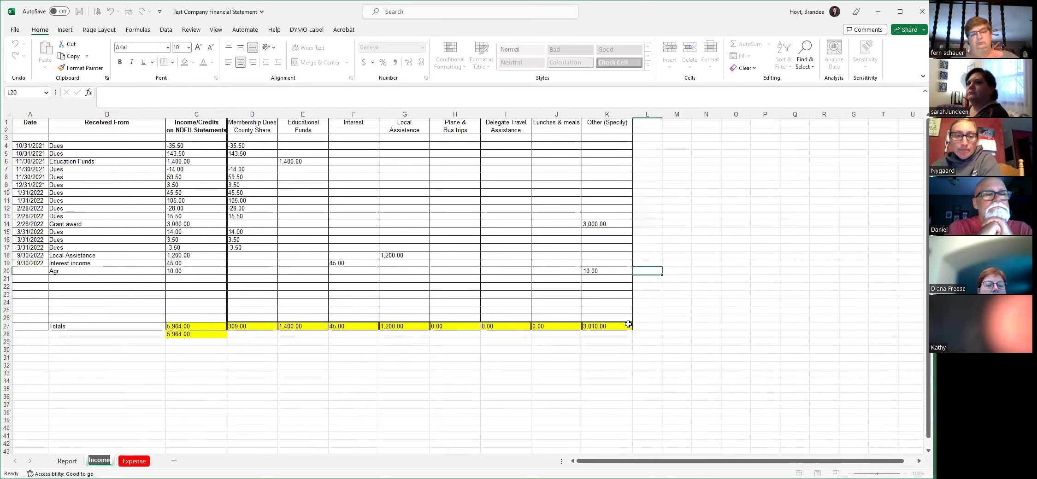
left_click(68, 461)
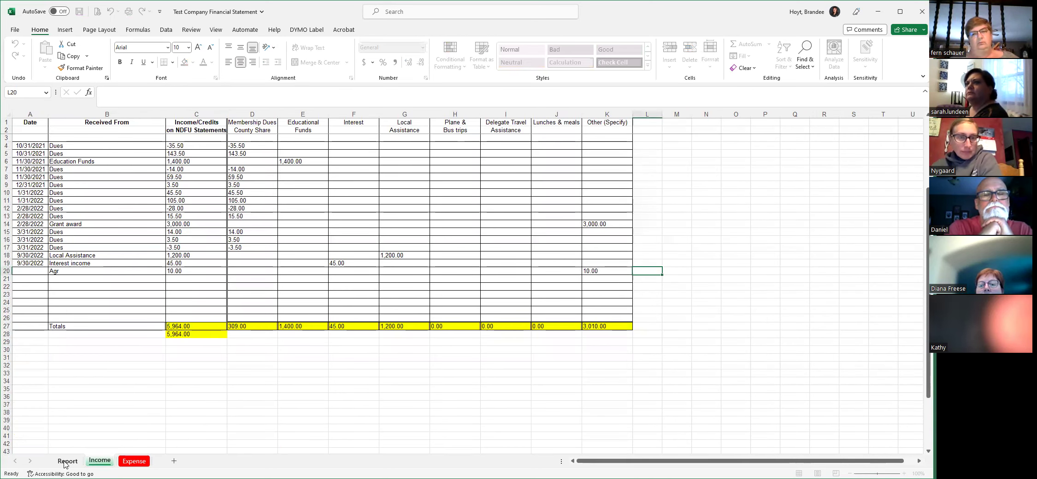
Extend the Grant award label on the Report sheet to read Grant award & Agr Dividend.
left_click(57, 365)
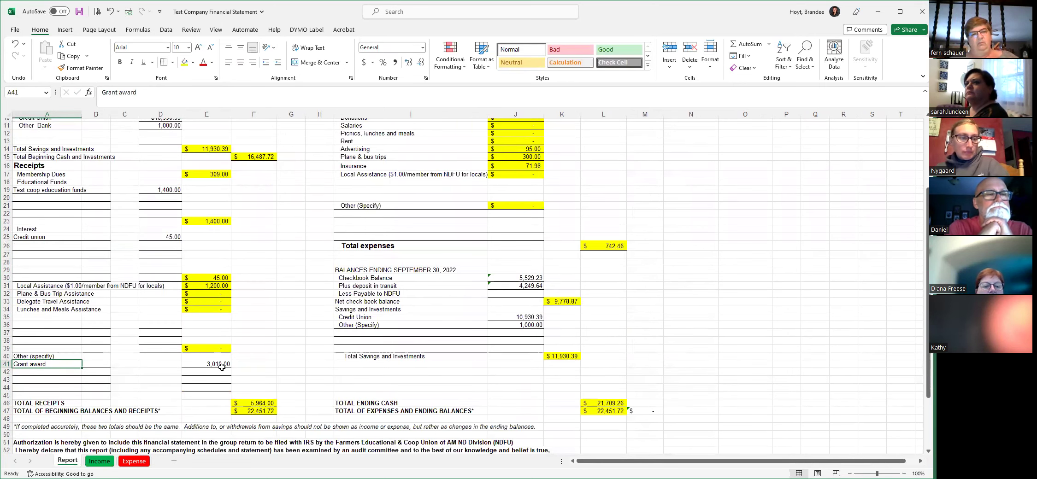
double_click(71, 362)
type("& ")
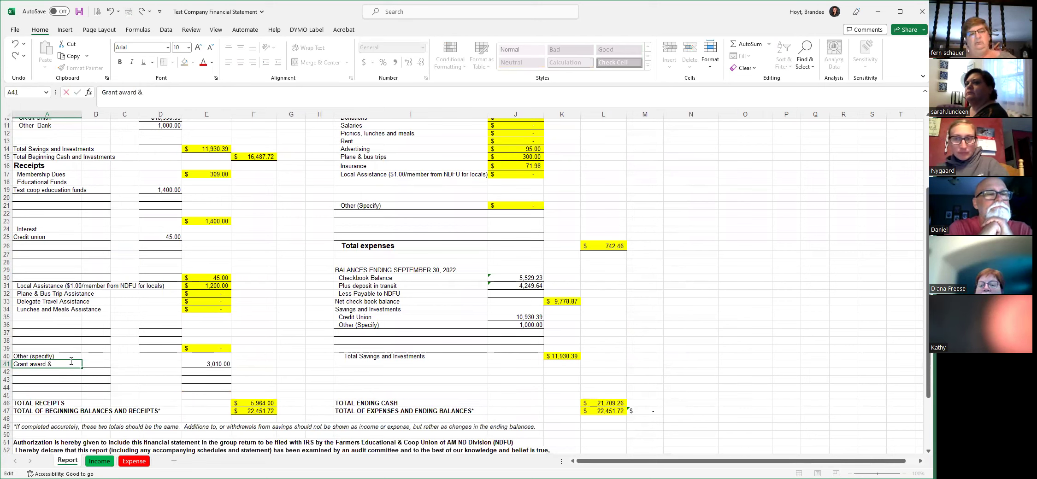
type("Agr Dividend")
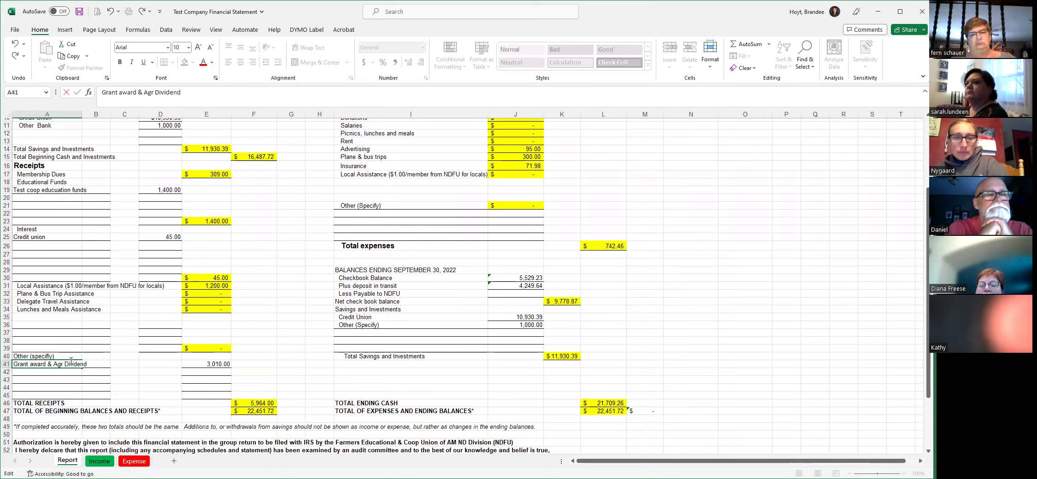
key("Tab")
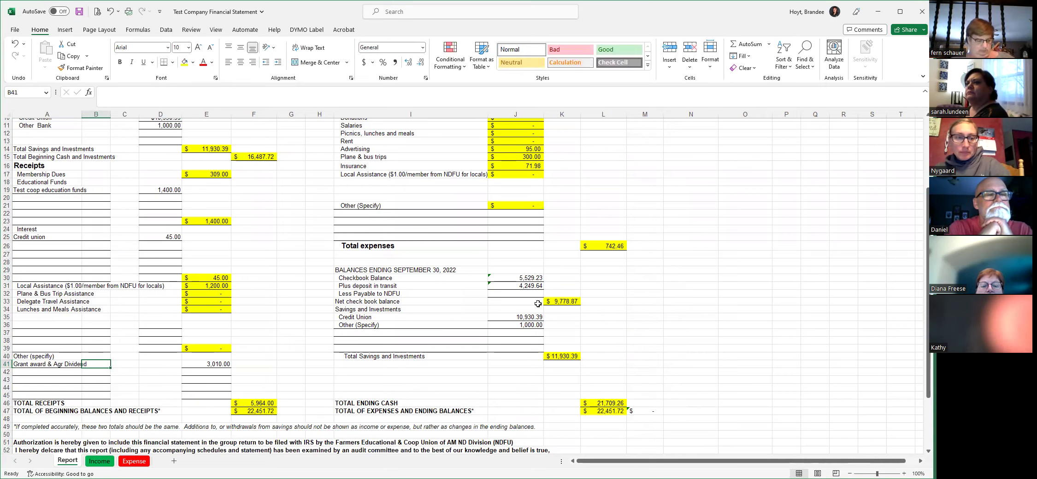
Compare the Report sheet's Checkbook Balance and totals difference formulas with the entries on the Income sheet.
left_click(526, 278)
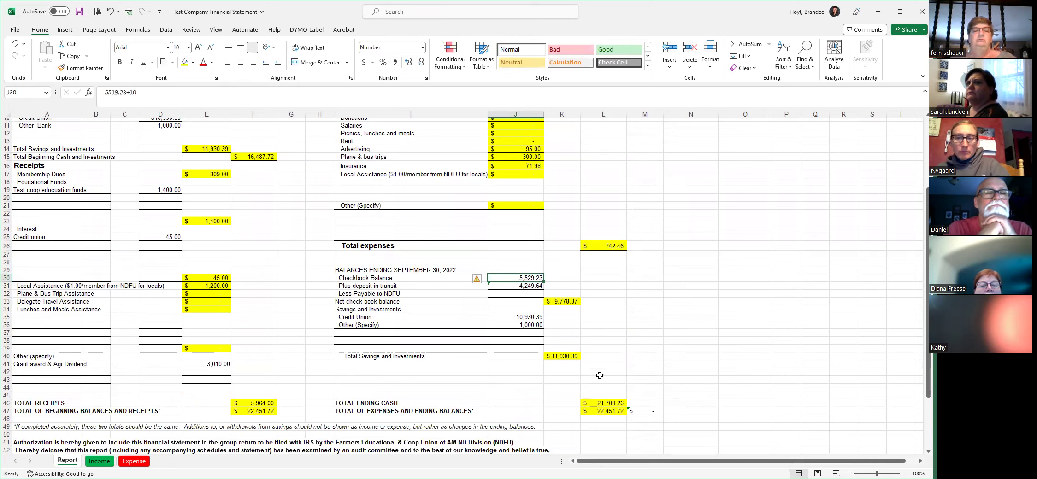
left_click(658, 405)
left_click(656, 414)
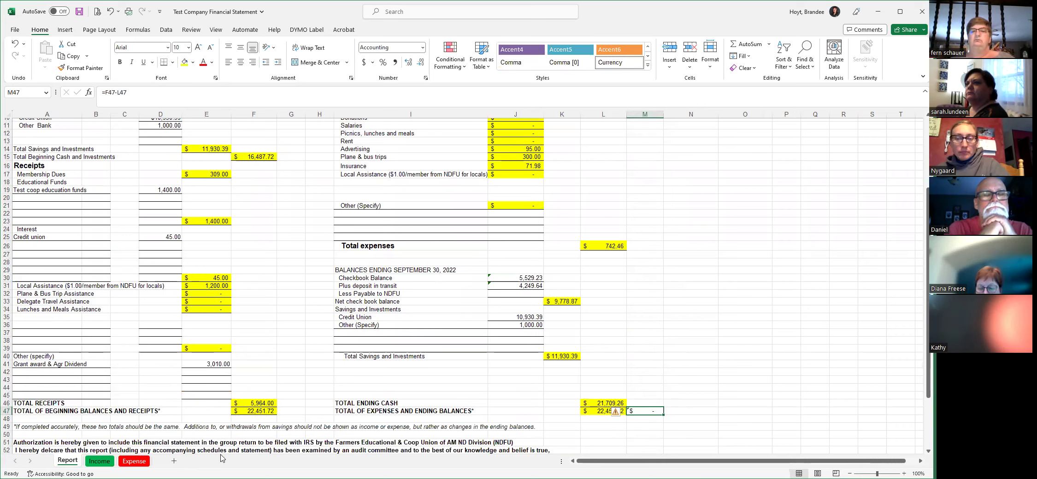
left_click(98, 465)
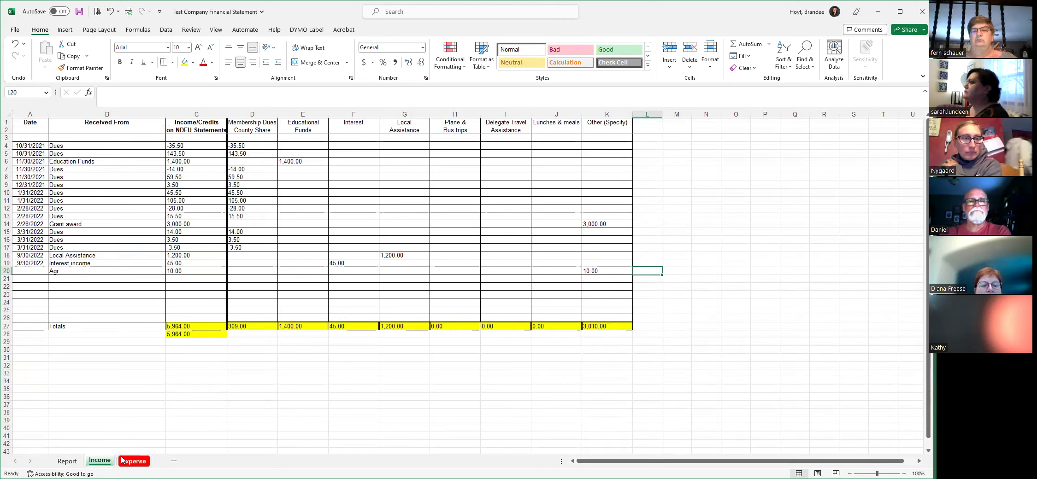
left_click(68, 462)
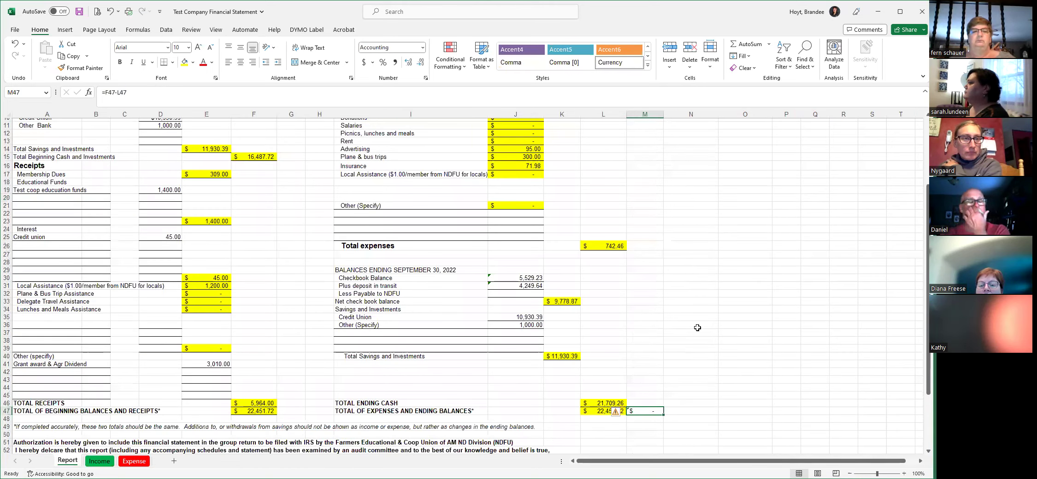
scroll(697, 328, "down", 2)
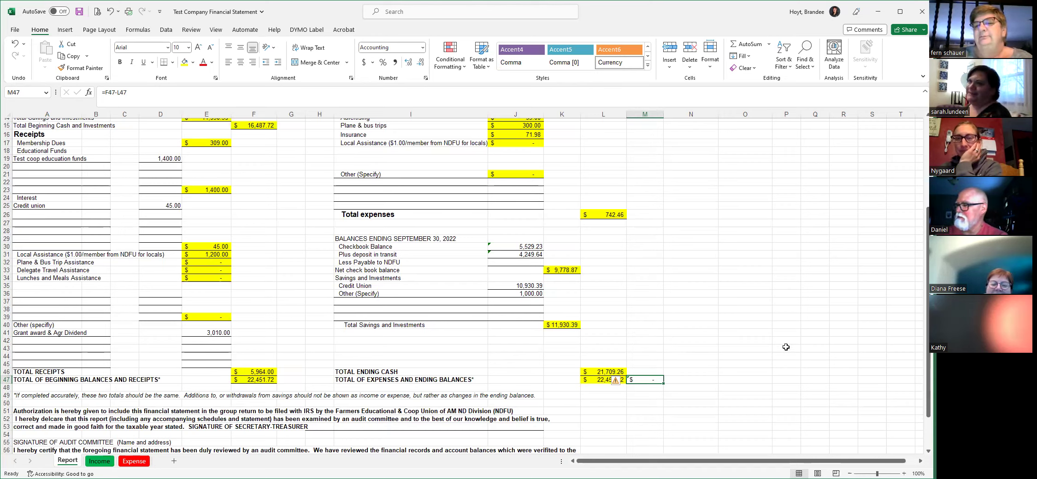
left_click(749, 396)
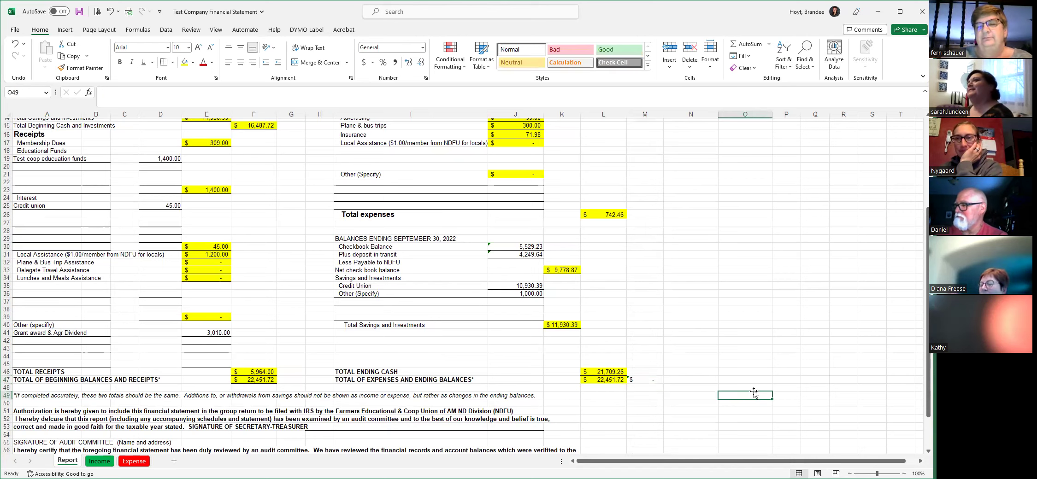
mouse_move(698, 378)
left_mouse_down()
mouse_move(746, 398)
mouse_move(712, 382)
left_mouse_up()
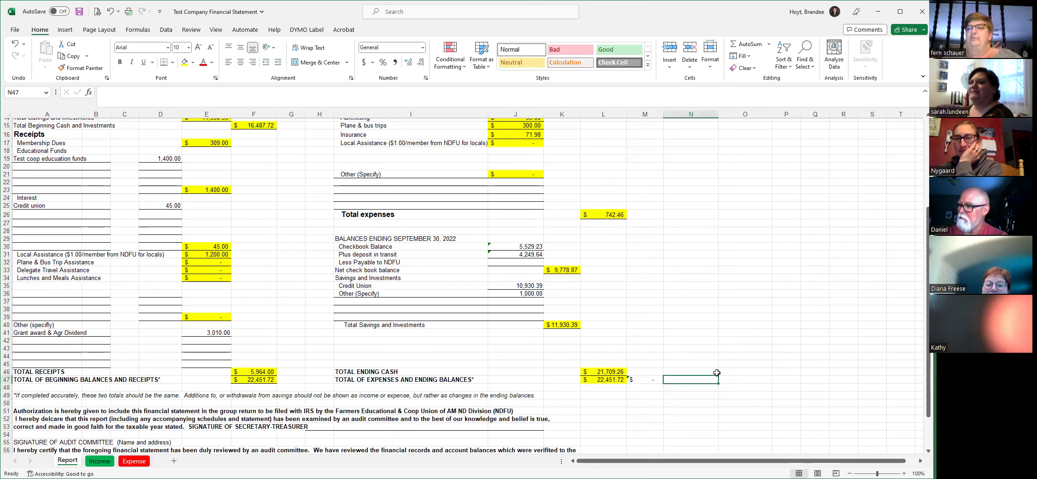
left_click(717, 371)
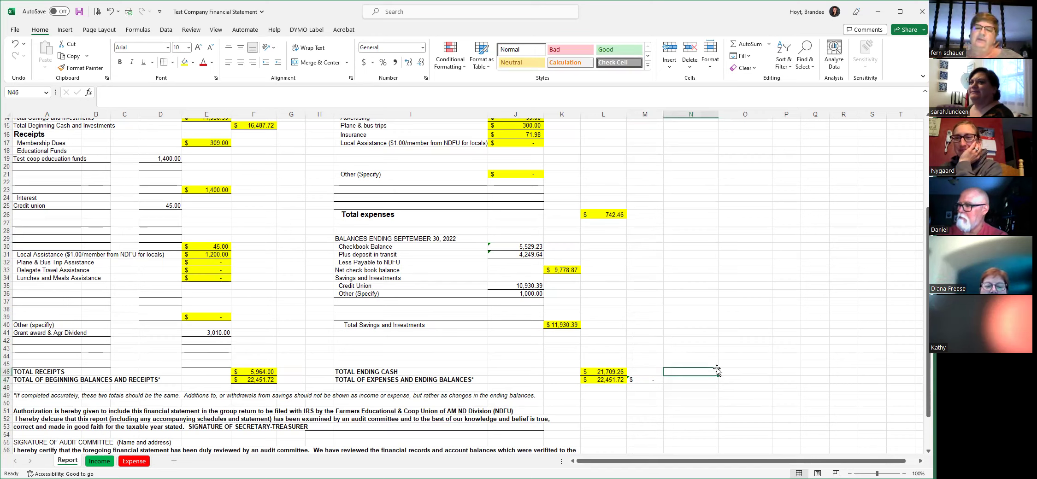